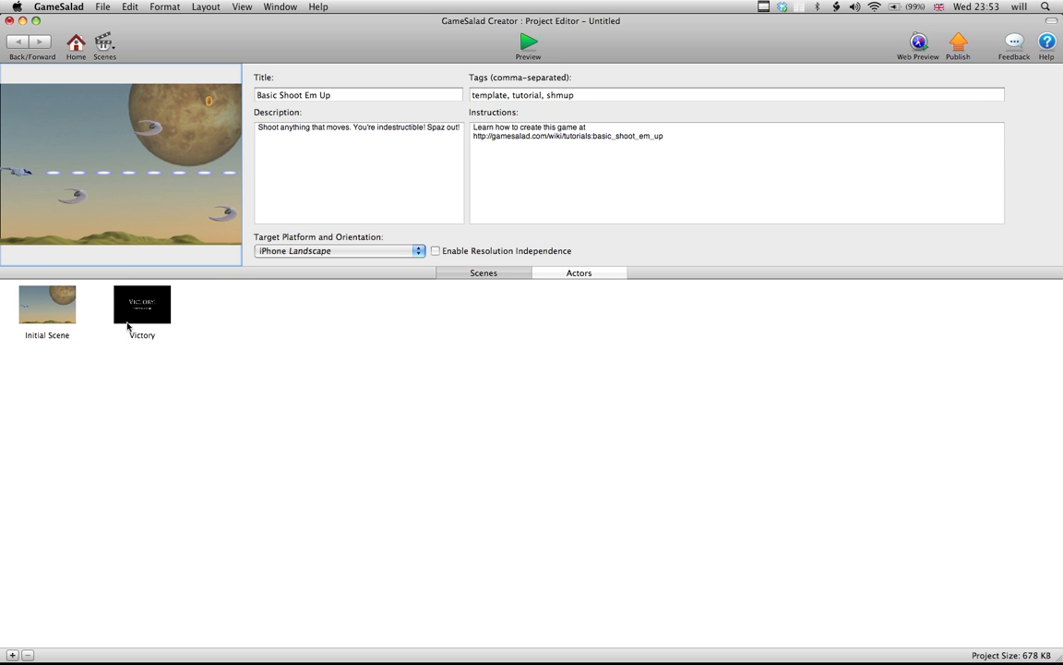
# Step: Delete the Victory scene from the project
pyautogui.click(54, 295)
pyautogui.click(134, 307)
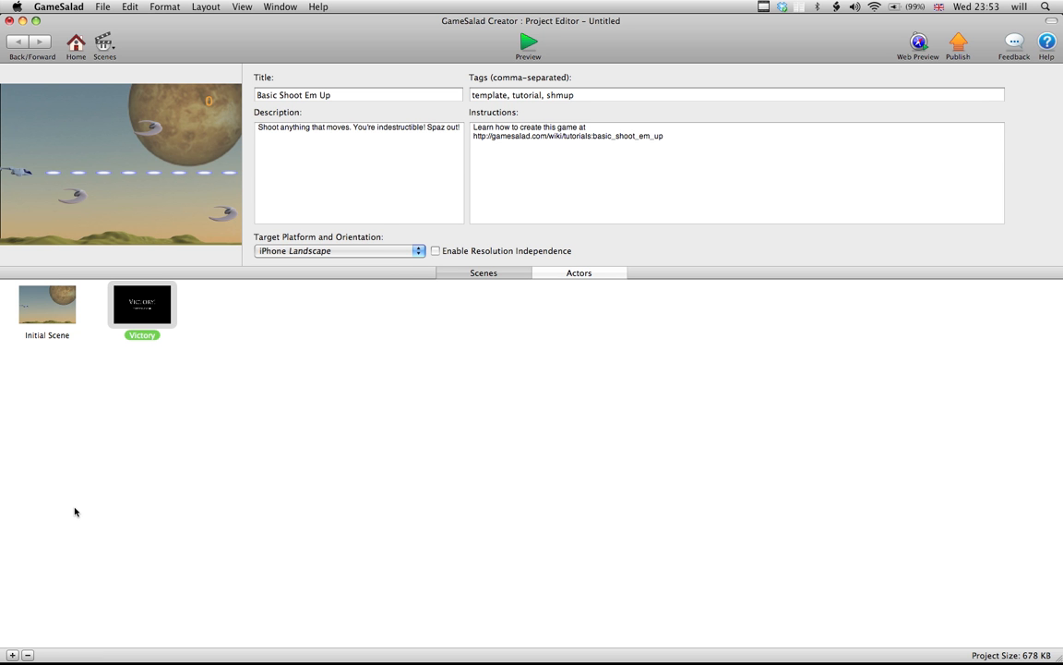
pyautogui.click(28, 655)
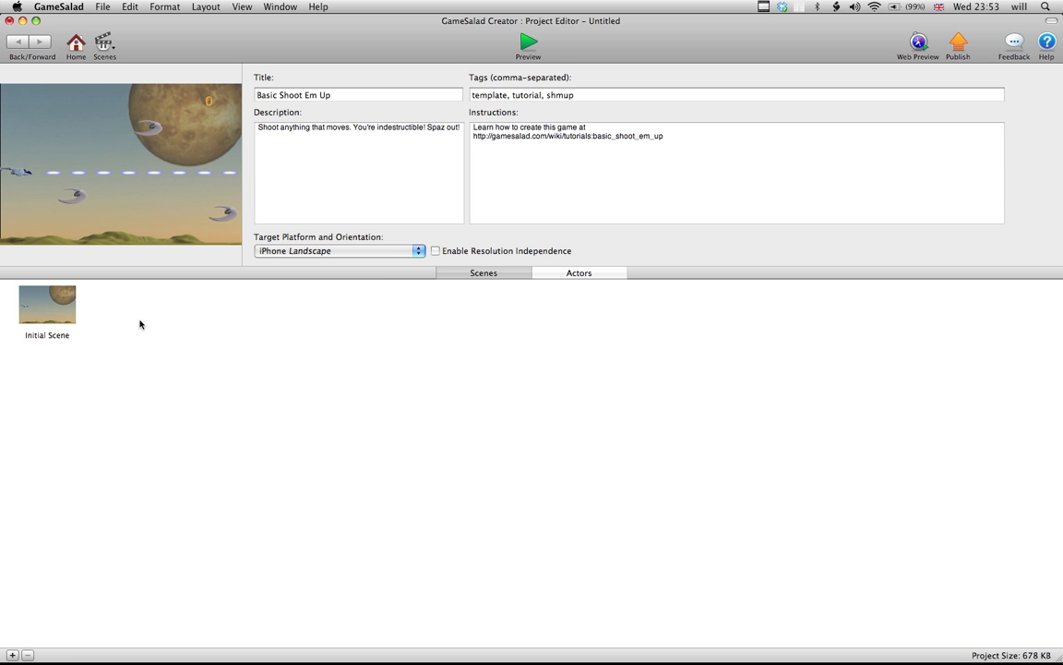
pyautogui.press('super+z')
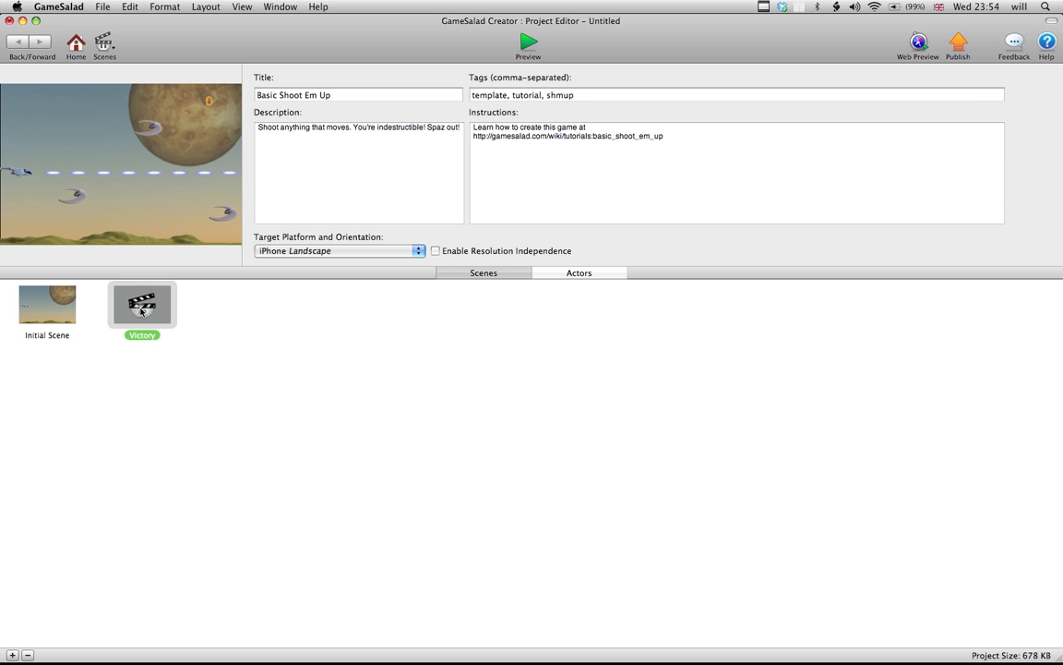
pyautogui.press('Delete')
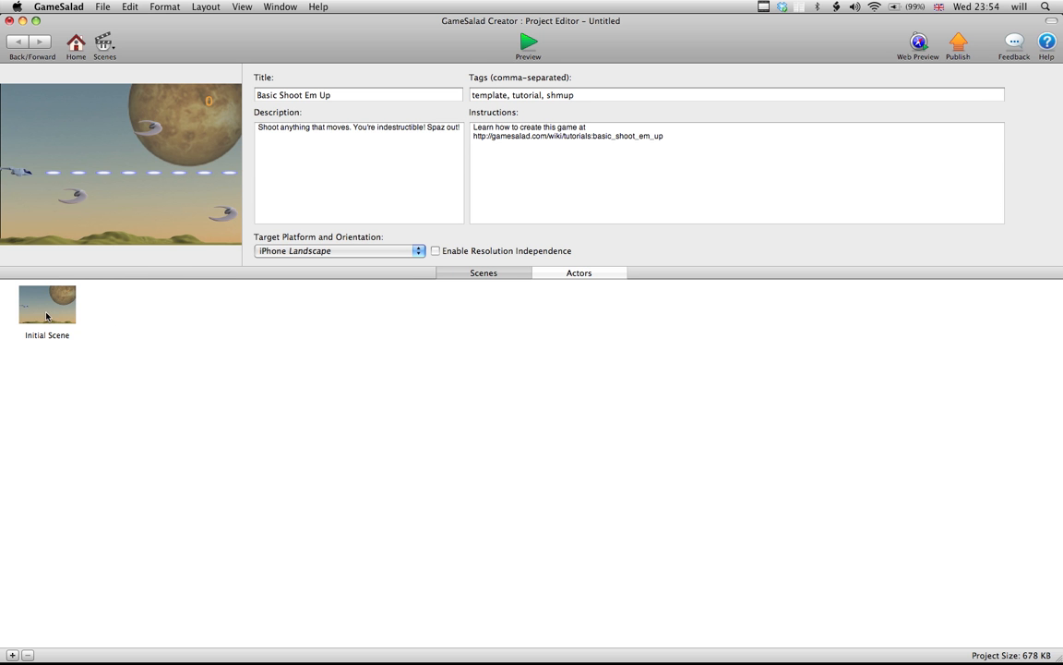
# Step: Duplicate the Initial Scene within the project's scenes
pyautogui.click(39, 316)
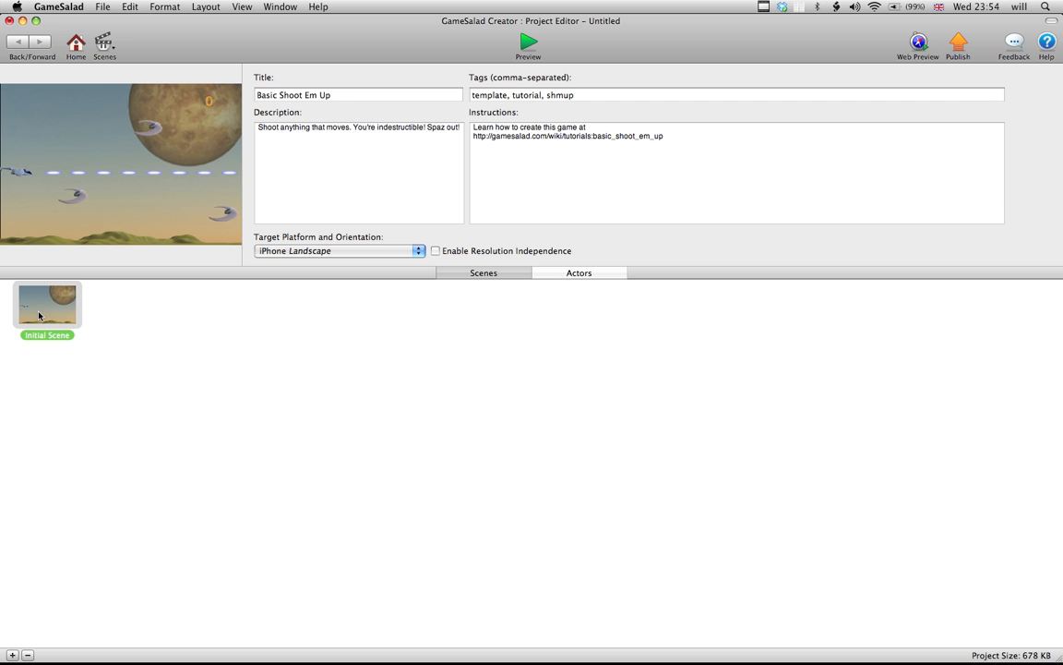
pyautogui.press('Delete')
pyautogui.press('super+v')
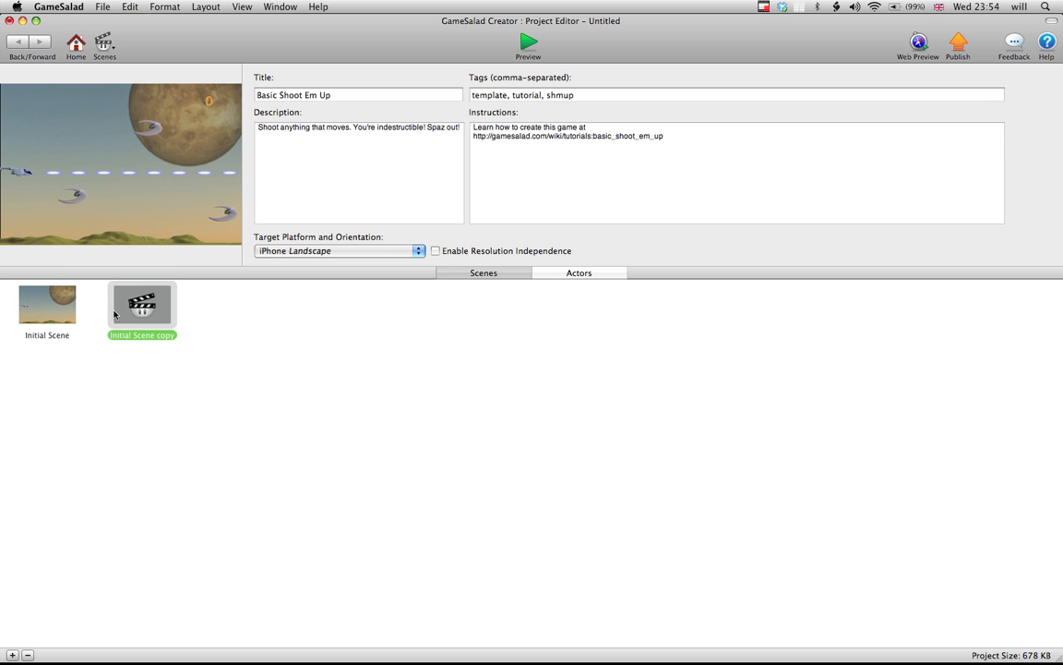
pyautogui.click(127, 6)
pyautogui.click(123, 5)
pyautogui.click(292, 203)
pyautogui.click(298, 289)
# Step: Rename the Initial Scene as "Level 1"
pyautogui.doubleClick(61, 334)
pyautogui.write('Level 1')
pyautogui.press('Return')
pyautogui.click(57, 334)
# Step: Rename the copied scene as "Level 2"
pyautogui.click(146, 338)
pyautogui.press('BackSpace')
pyautogui.write('Lev')
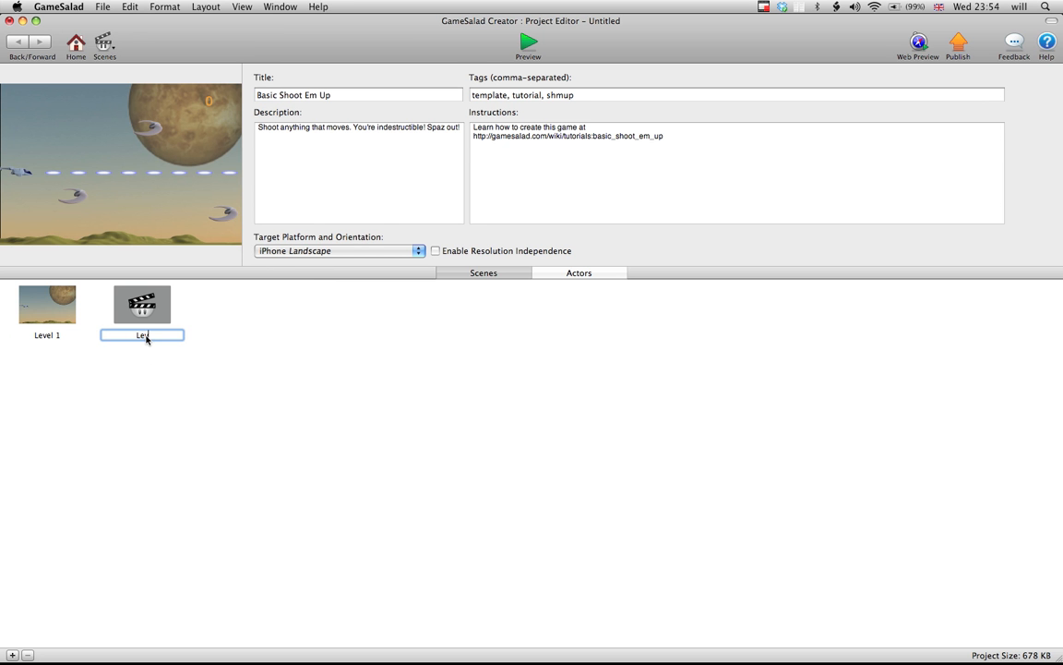
pyautogui.write('el 2')
pyautogui.press('Return')
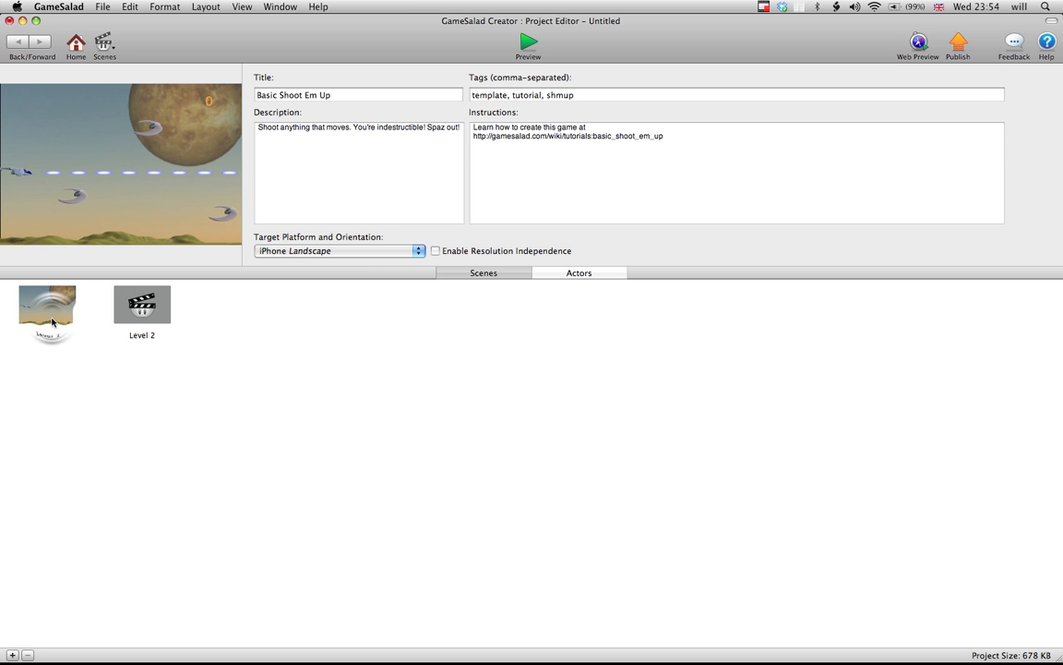
# Step: Open the boss actor from the Level 1 scene and collapse its Move, Timer and laser-collision Rule behaviors
pyautogui.click(41, 314)
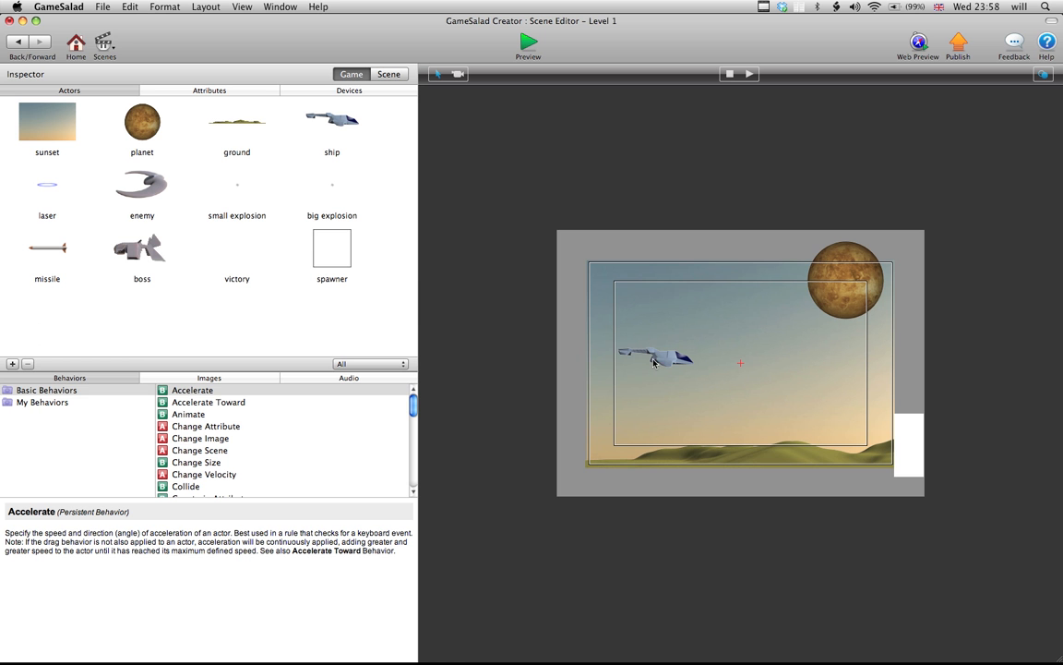
pyautogui.doubleClick(132, 254)
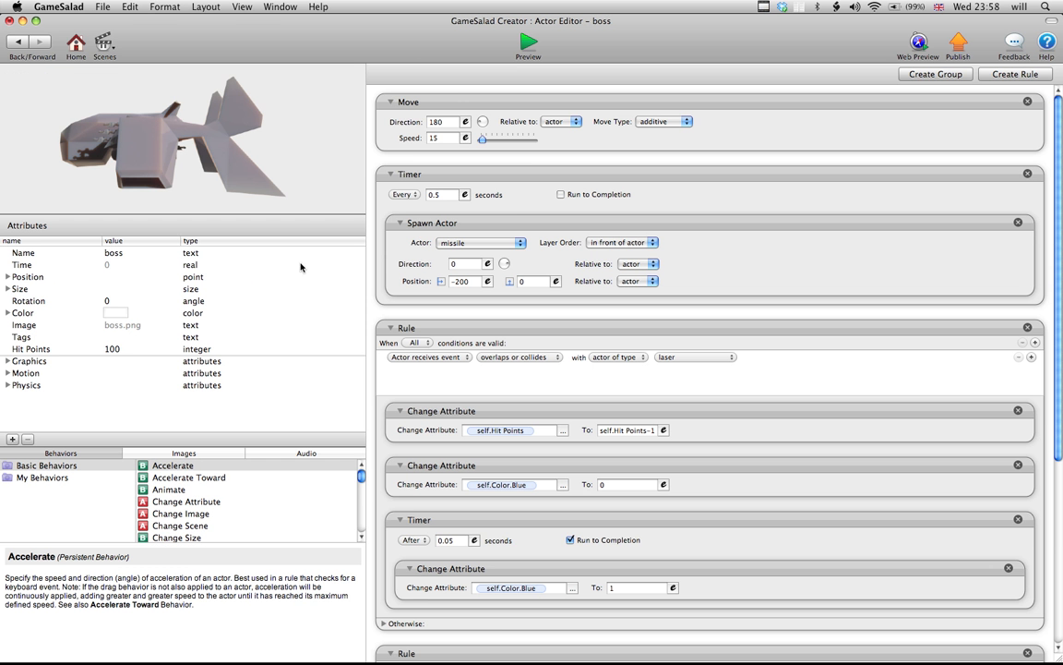
pyautogui.click(391, 101)
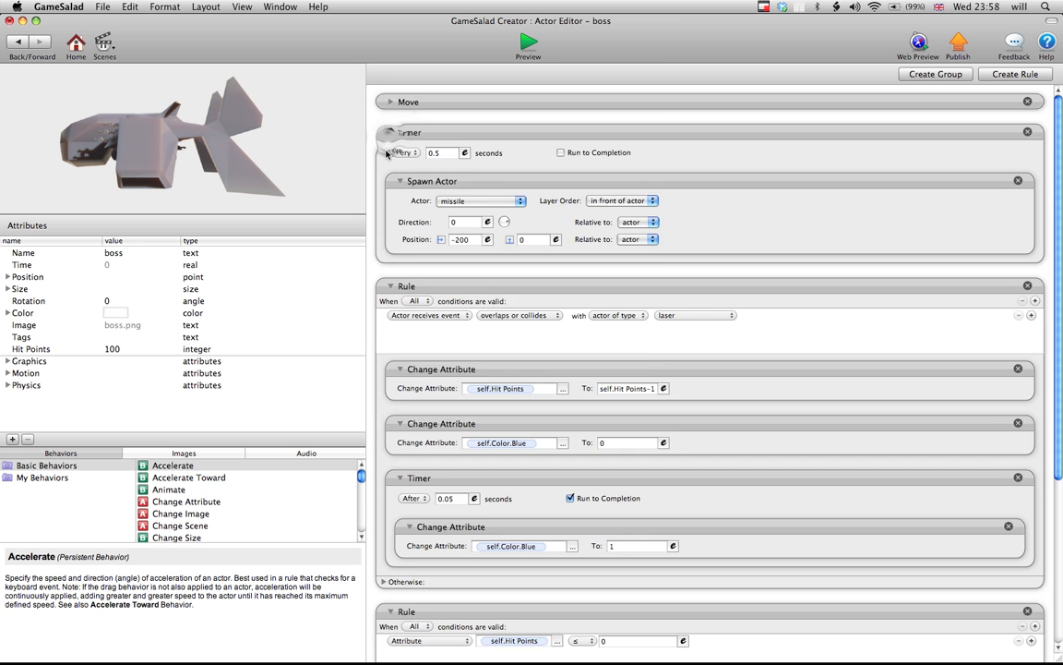
pyautogui.click(390, 132)
pyautogui.click(389, 162)
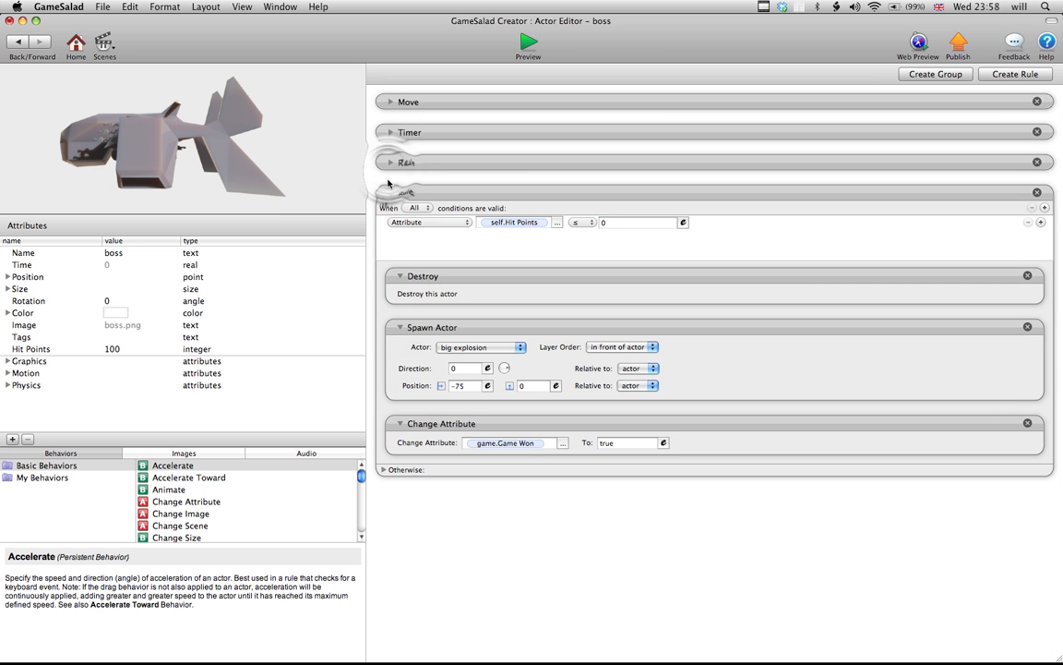
pyautogui.click(390, 193)
pyautogui.click(390, 193)
pyautogui.click(402, 193)
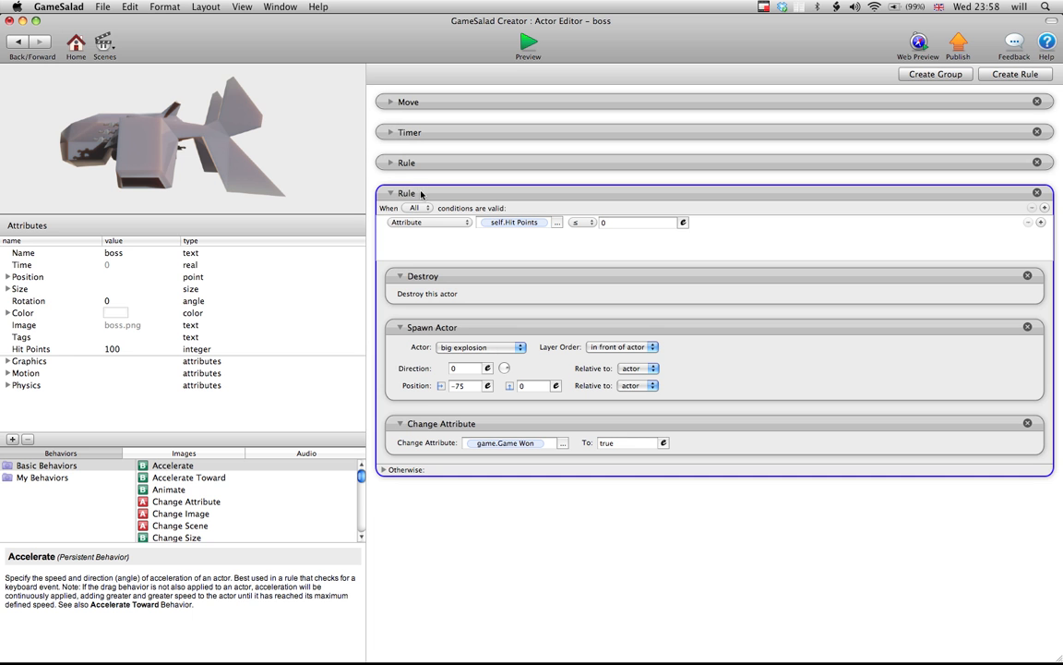
# Step: Delete the Change Attribute behavior for game.Game Won from the boss's Hit Points rule
pyautogui.click(420, 278)
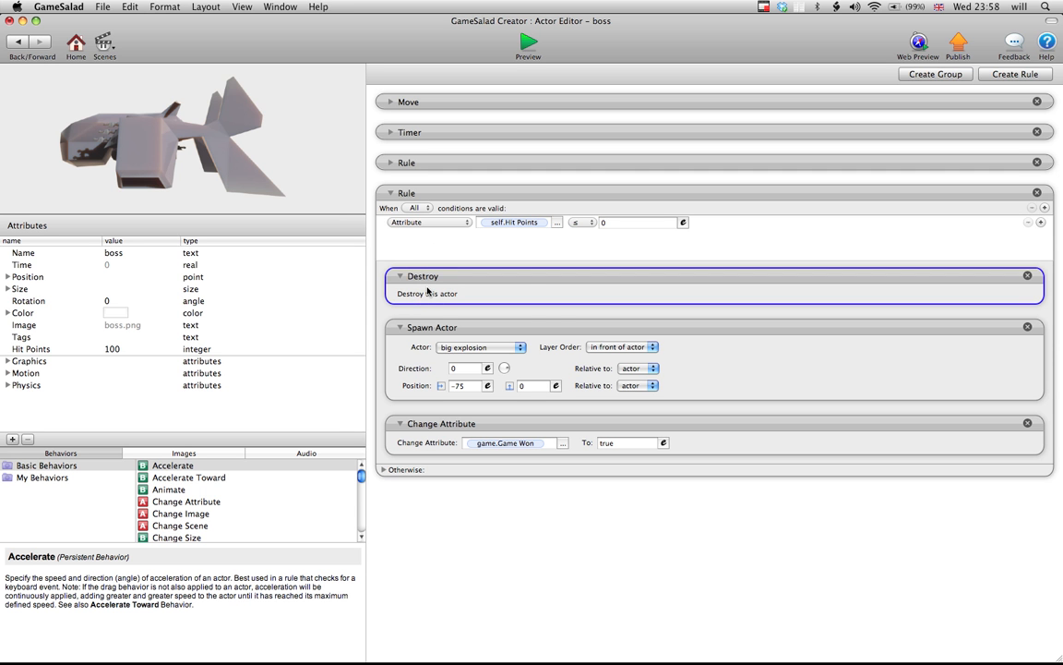
pyautogui.click(459, 348)
pyautogui.click(426, 425)
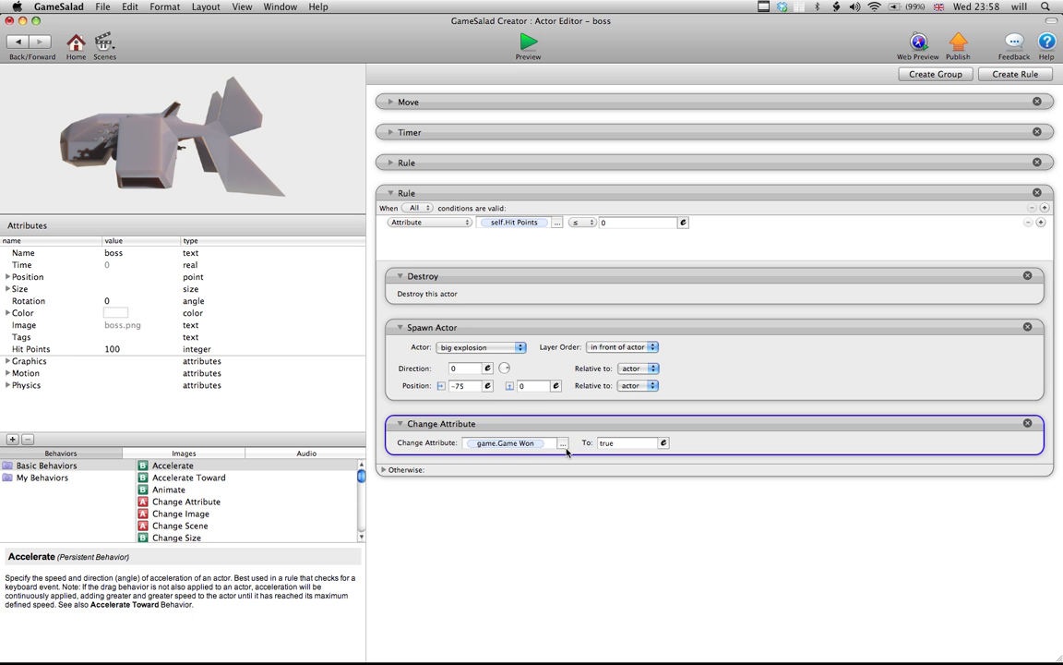
pyautogui.click(500, 424)
pyautogui.click(474, 412)
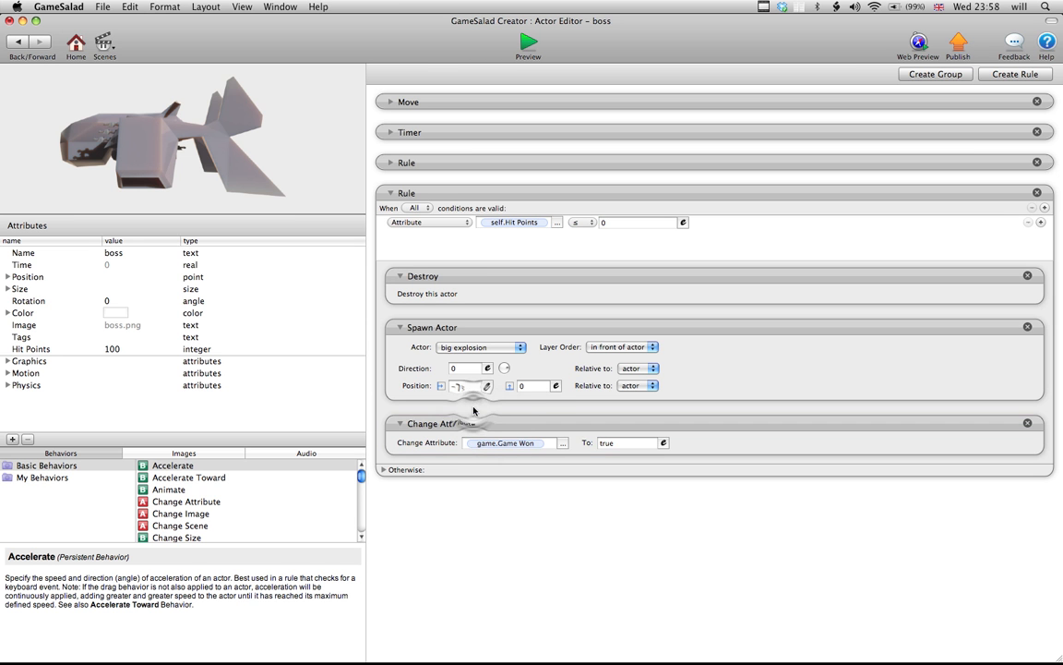
pyautogui.click(479, 422)
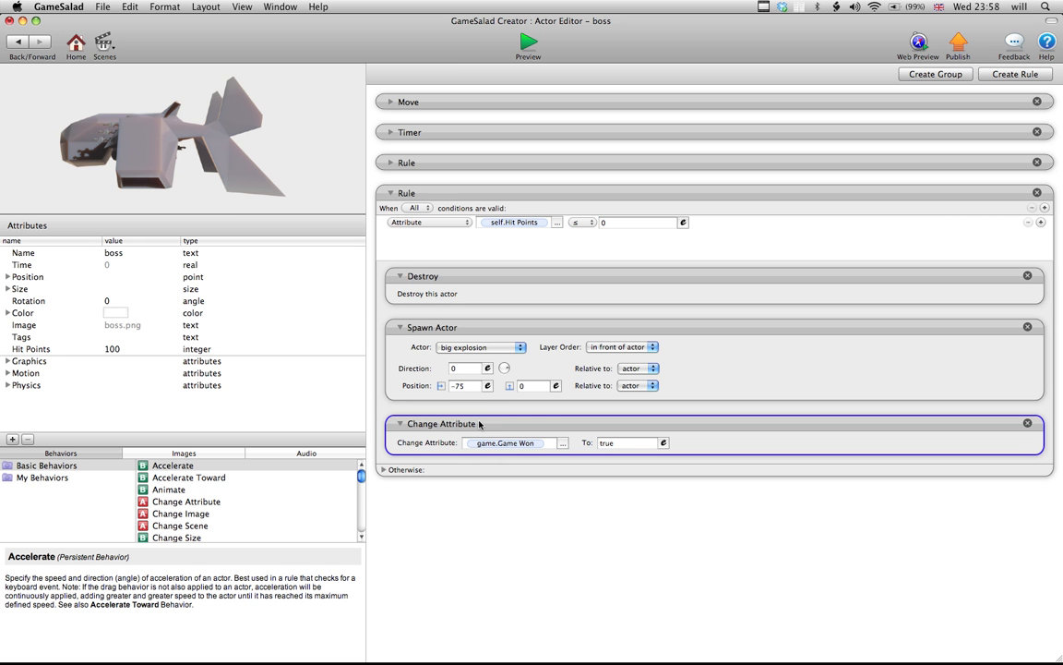
pyautogui.press('Delete')
# Step: Add a Change Scene behavior going to Next Scene below Spawn Actor in the boss's Hit Points rule
pyautogui.click(76, 465)
pyautogui.click(146, 454)
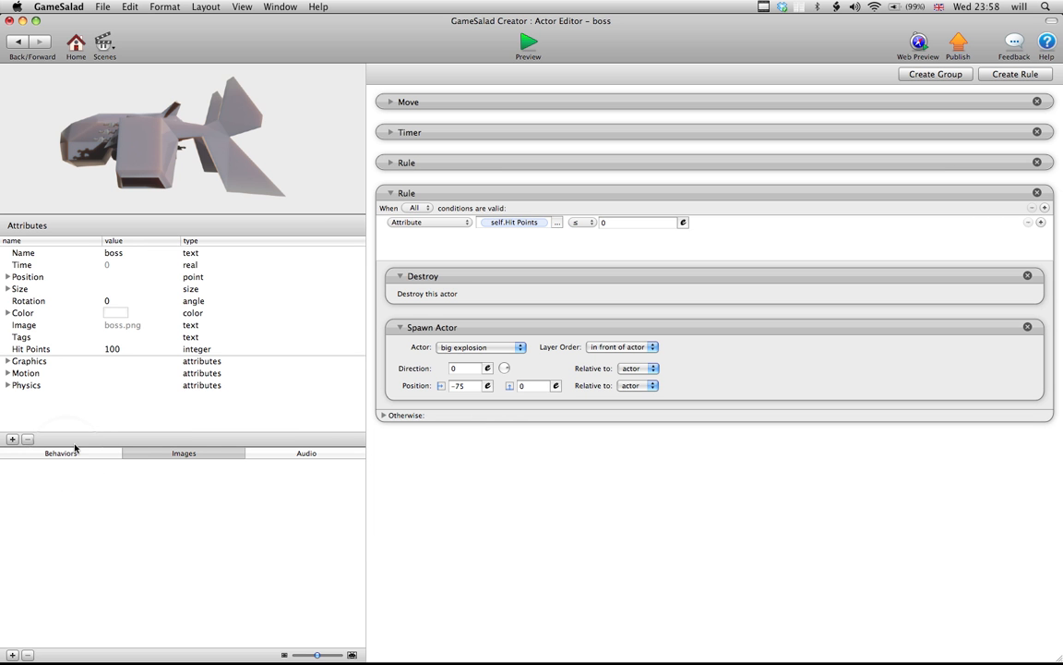
pyautogui.click(74, 452)
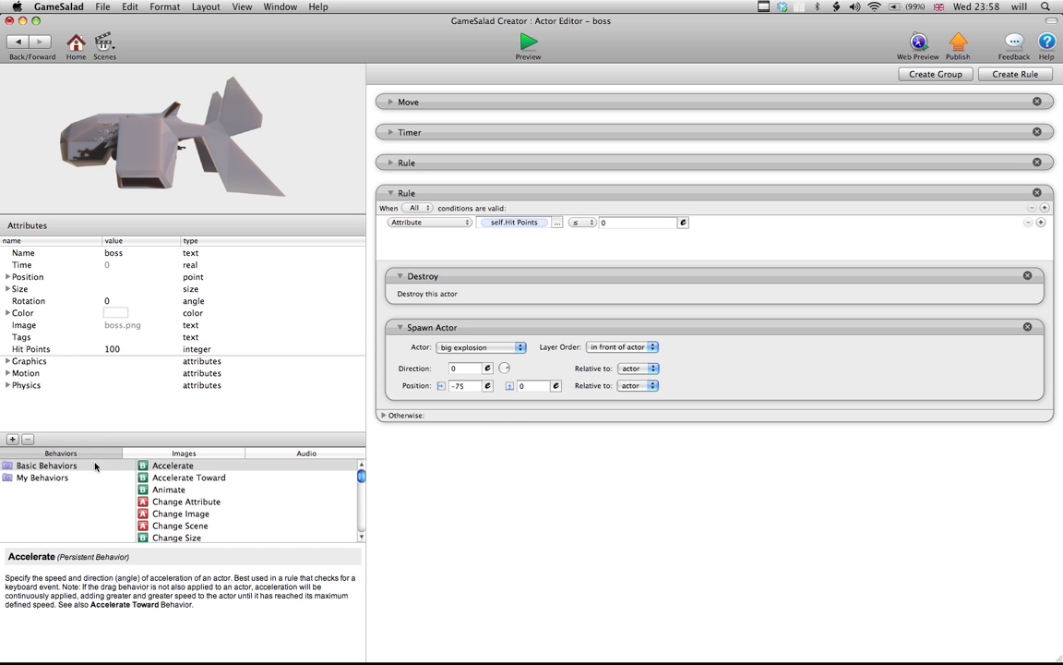
pyautogui.scroll(-1, 184, 482)
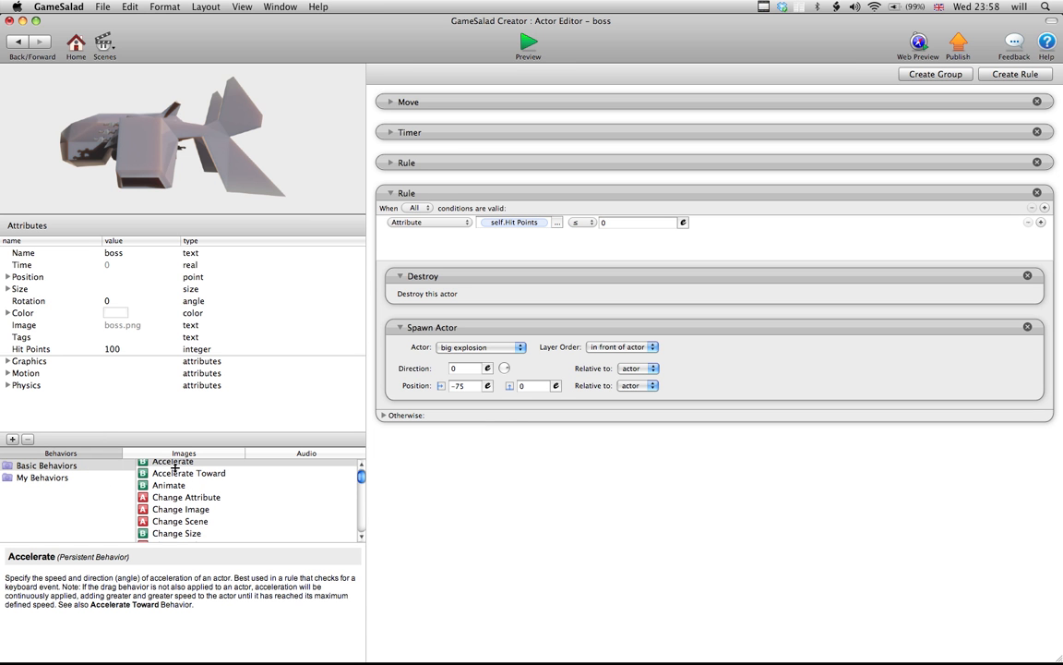
pyautogui.click(360, 536)
pyautogui.click(360, 536)
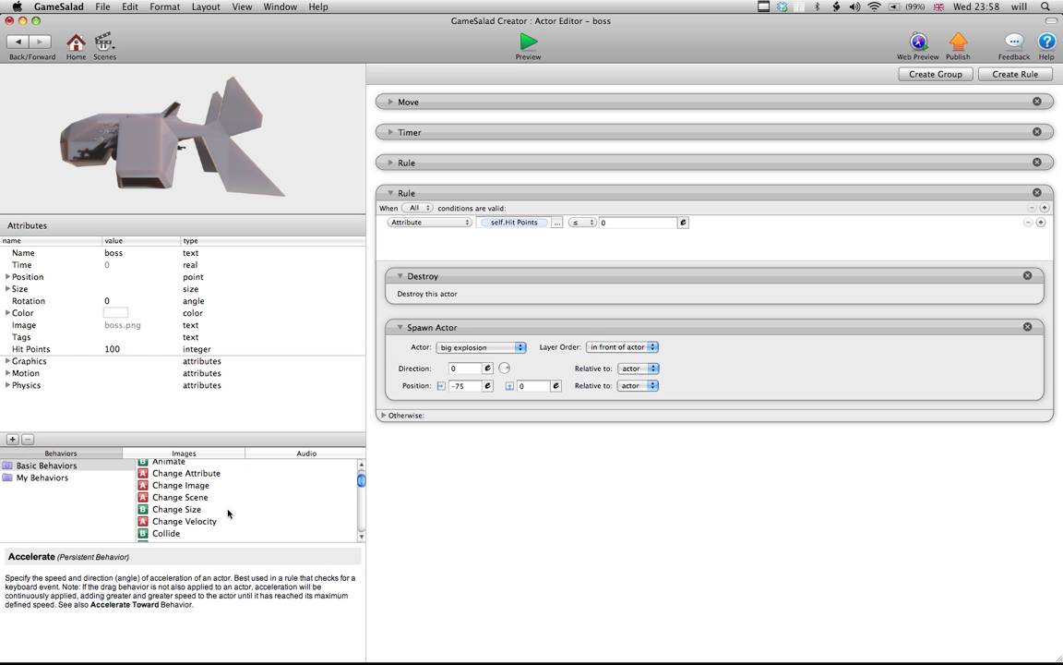
pyautogui.moveTo(196, 501); pyautogui.dragTo(463, 414)
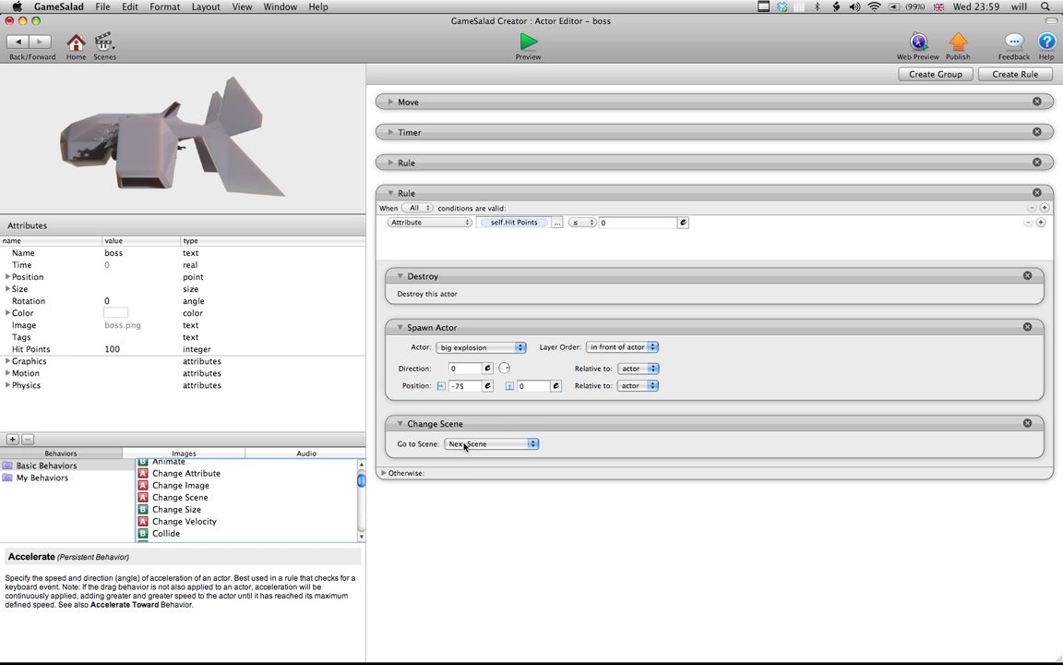
pyautogui.click(470, 444)
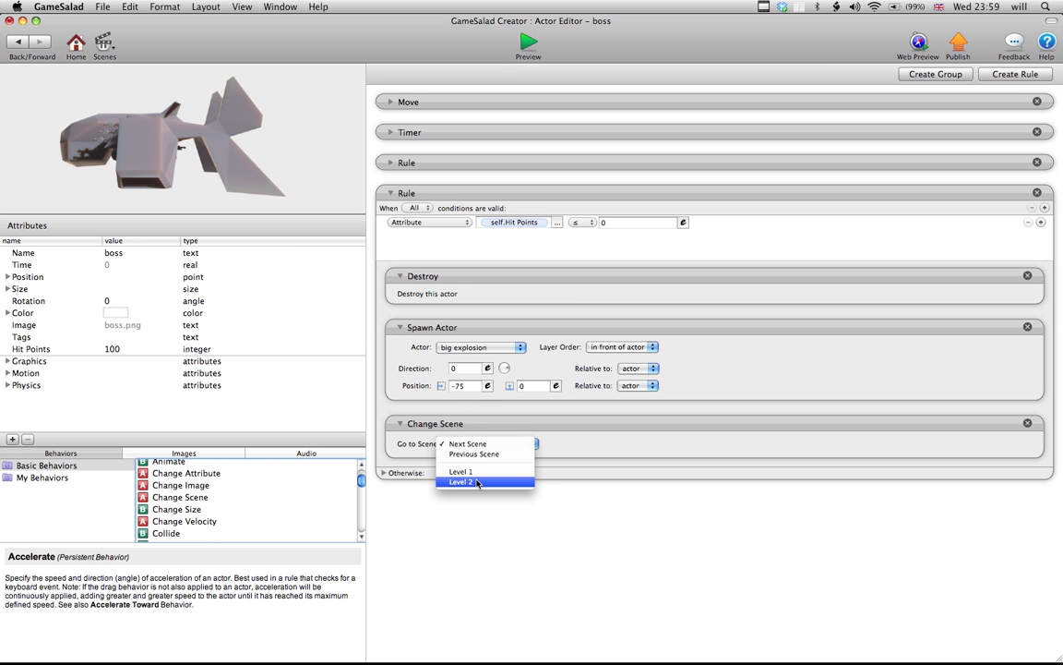
pyautogui.click(425, 432)
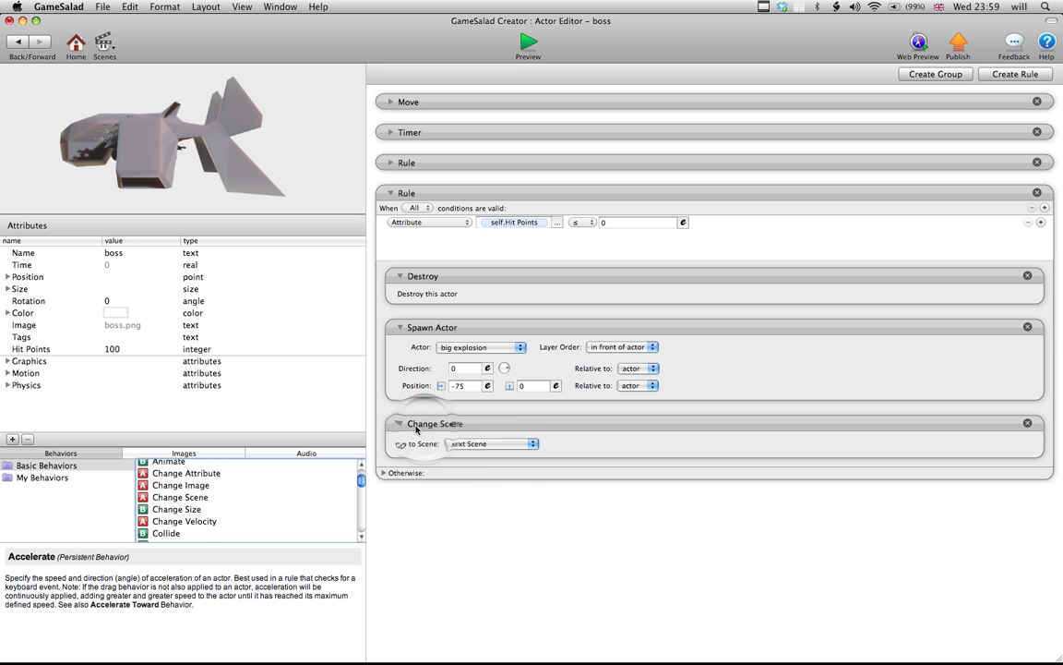
# Step: Collapse the Destroy, Spawn Actor and Change Scene behaviors along with the Hit Points rule containing them
pyautogui.click(401, 423)
pyautogui.click(400, 276)
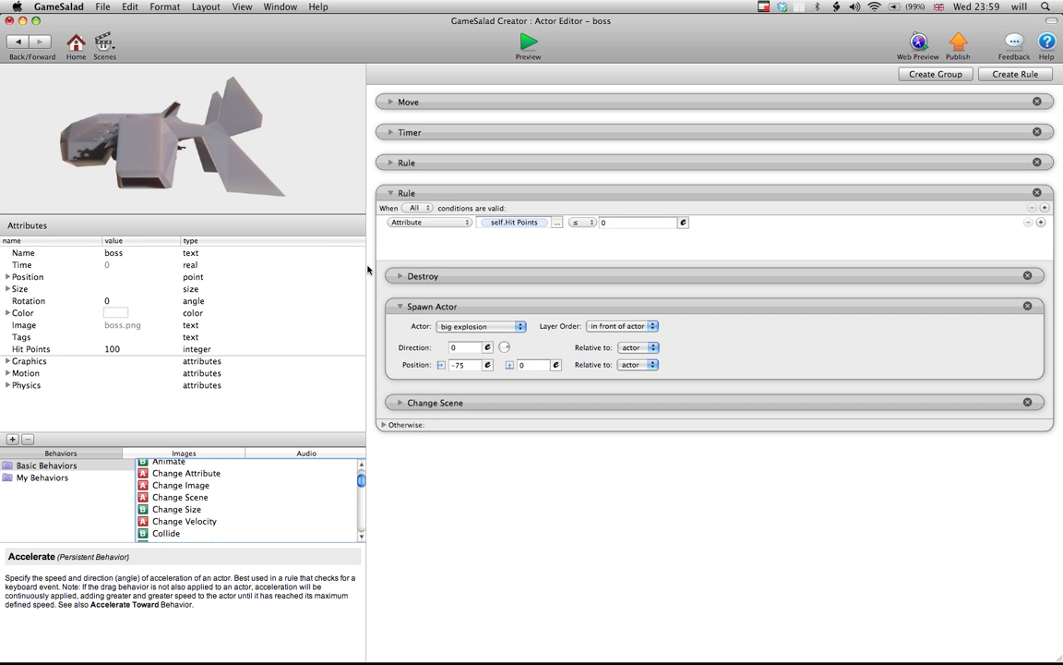
pyautogui.click(400, 306)
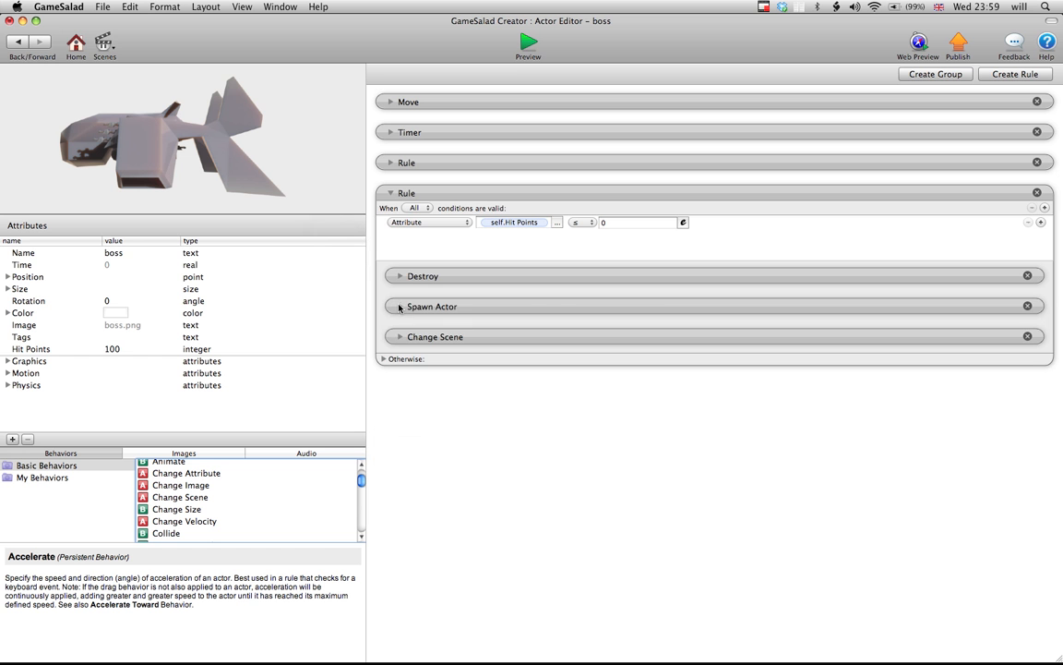
pyautogui.click(391, 192)
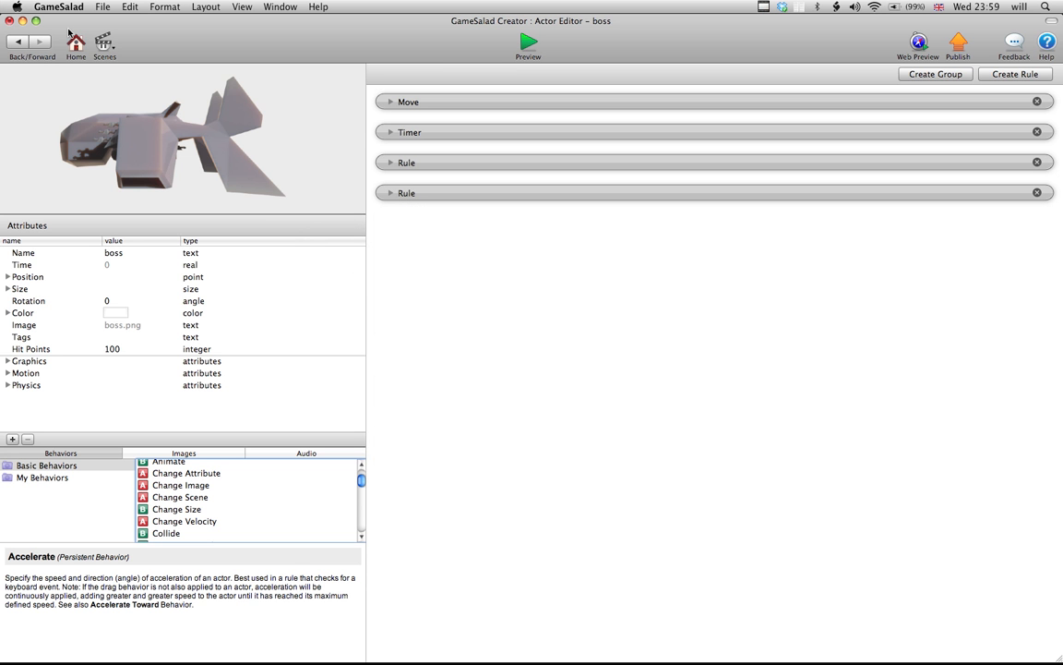
# Step: Open the Level 2 scene and delete its sunset background actor
pyautogui.click(16, 42)
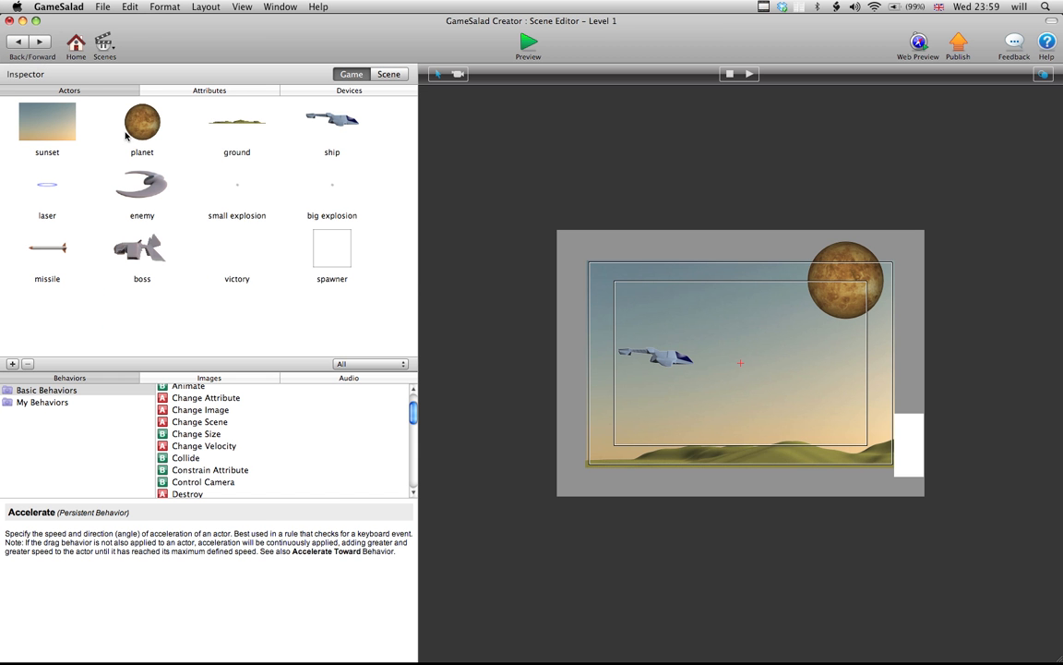
pyautogui.click(75, 47)
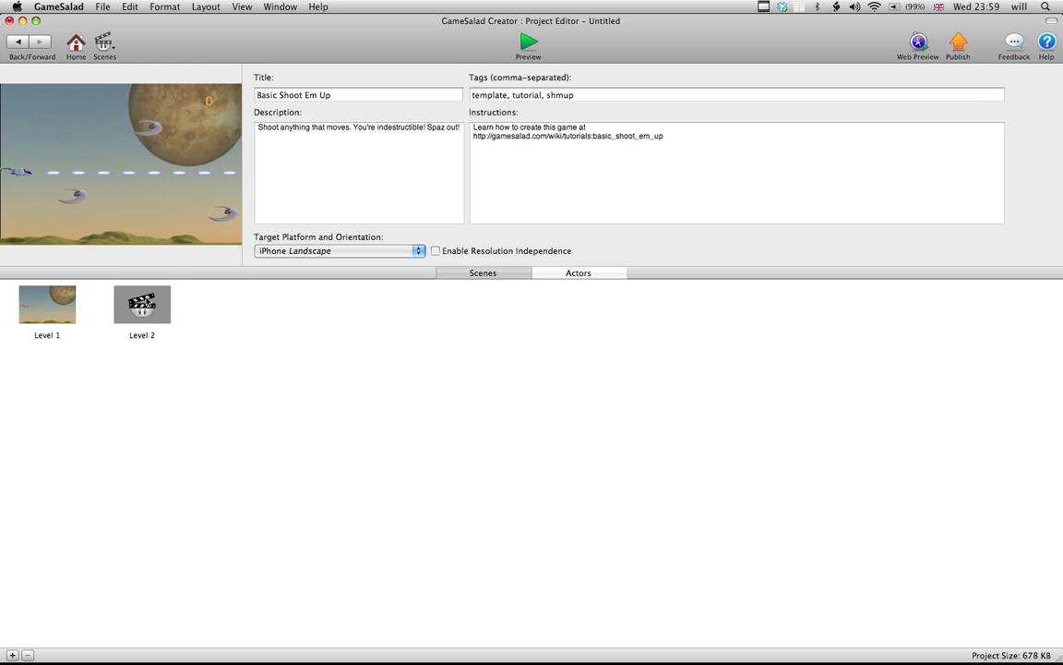
pyautogui.doubleClick(145, 301)
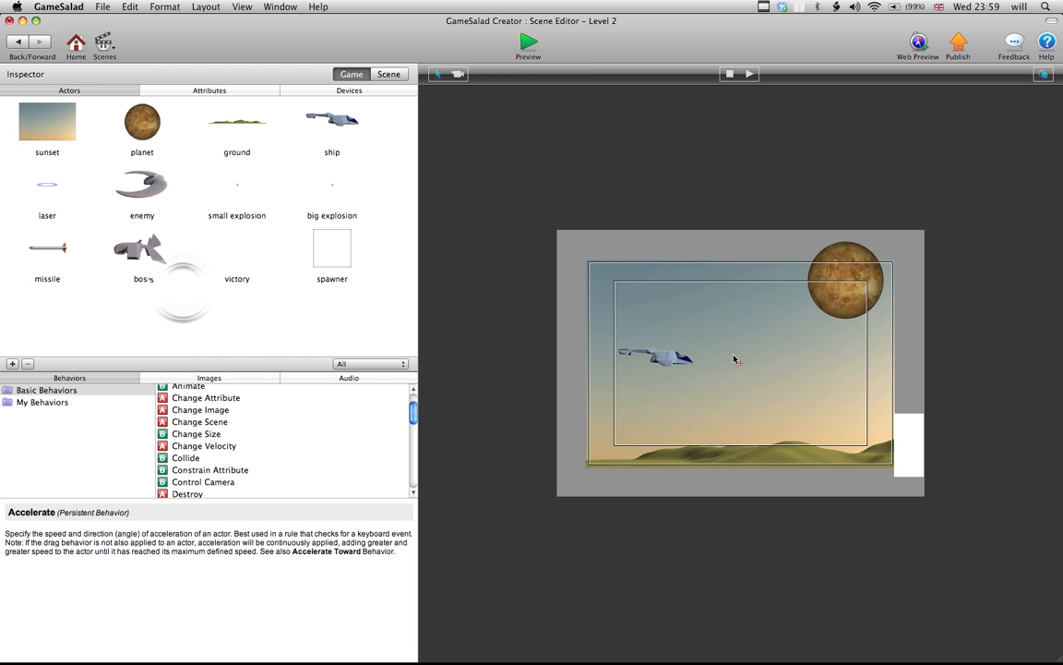
pyautogui.click(818, 374)
pyautogui.press('Delete')
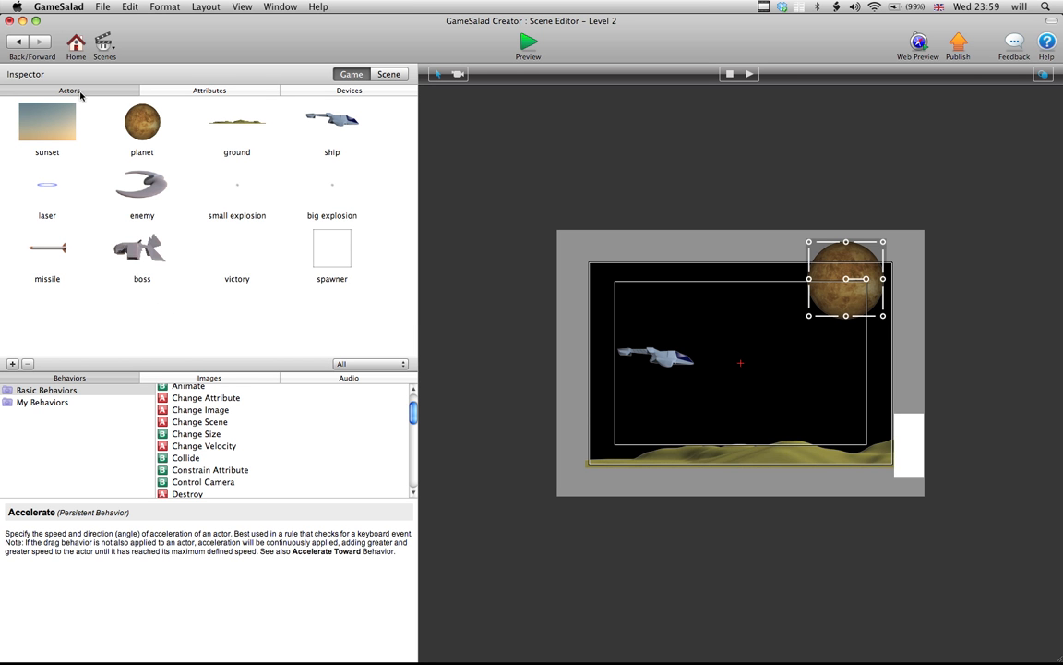
# Step: Preview the game in Level 2, steering the ship down and firing, and pause the playback
pyautogui.click(73, 49)
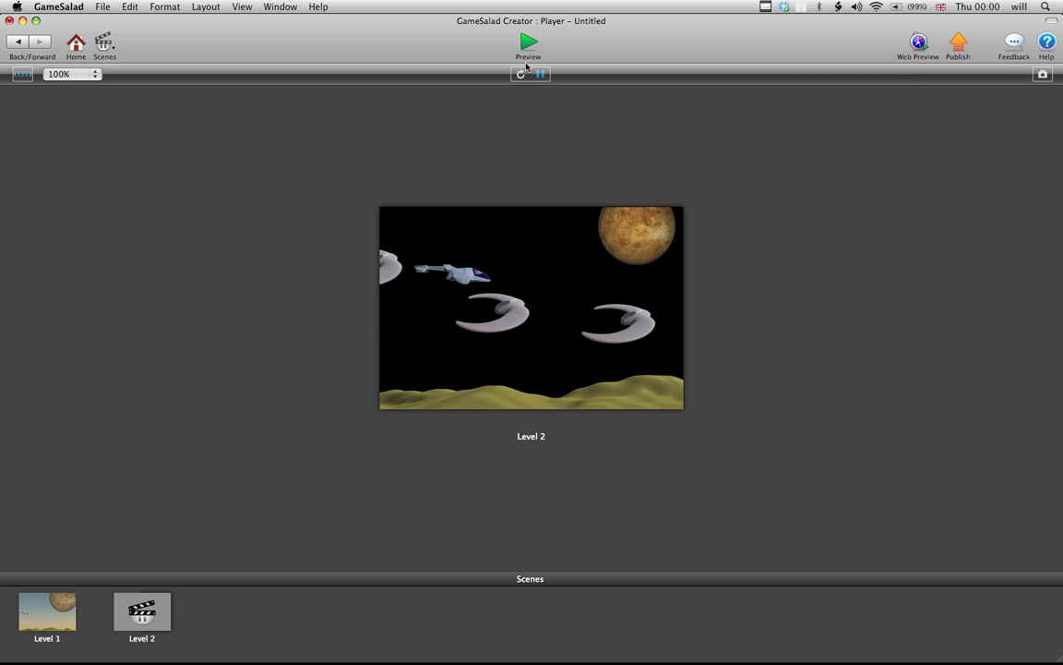
pyautogui.press('Down')
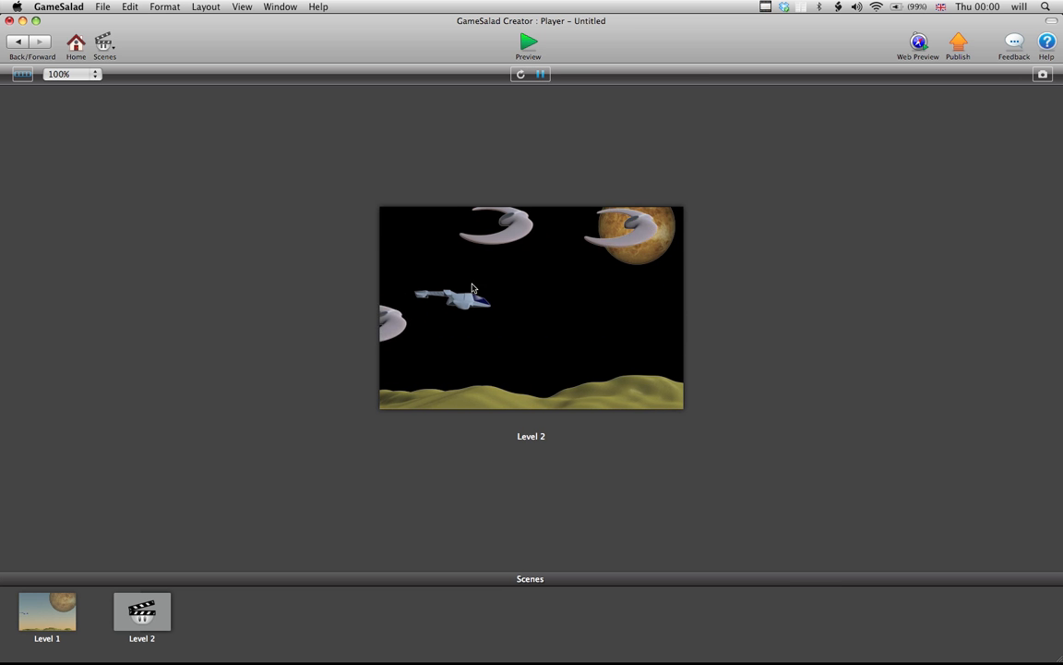
pyautogui.press('space')
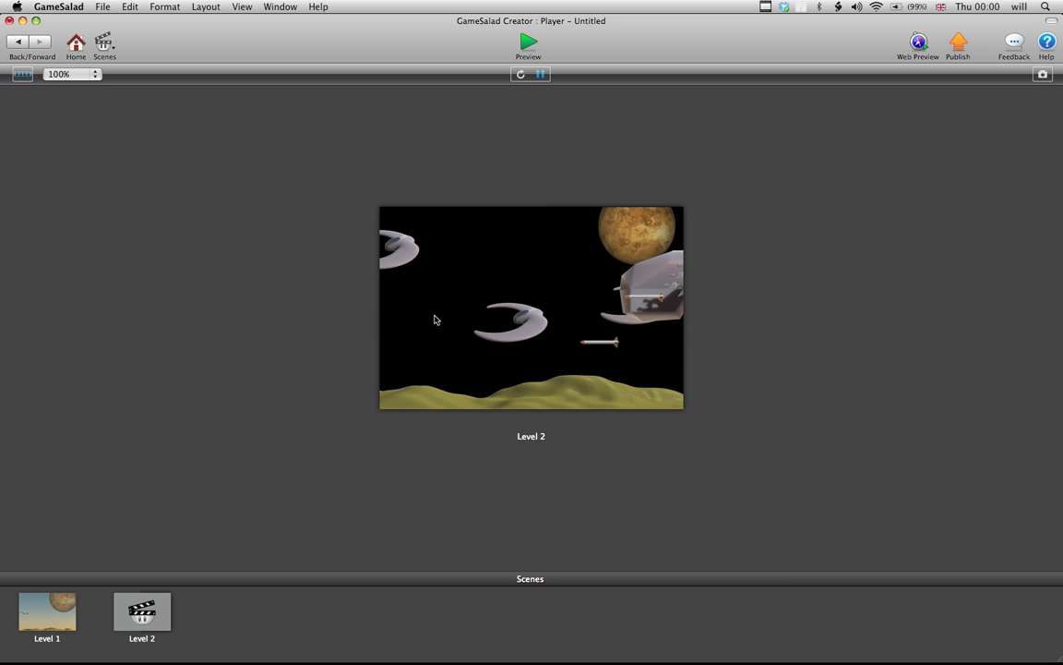
pyautogui.click(540, 74)
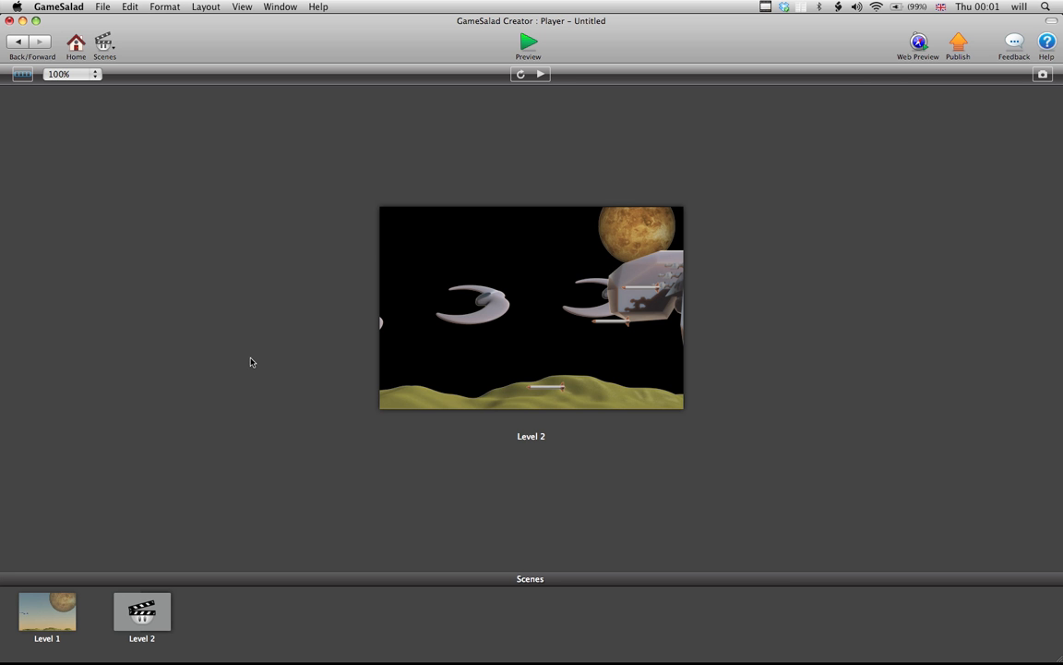
# Step: Switch the preview to Level 1, return to the project overview, open the Level 1 scene and select the ship actor
pyautogui.moveTo(45, 609)
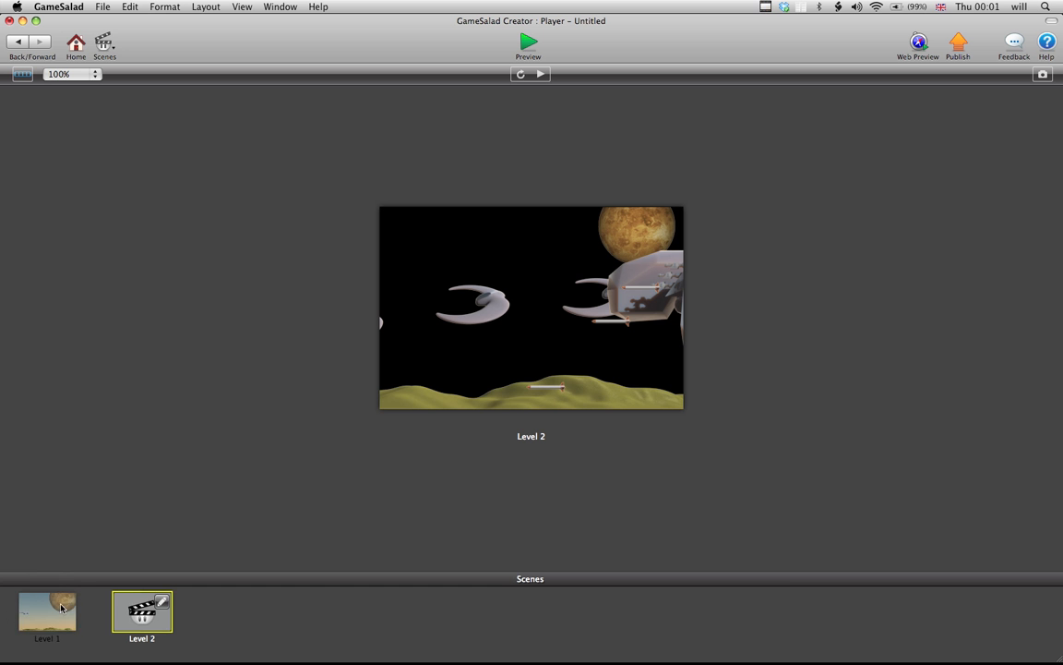
pyautogui.click(50, 622)
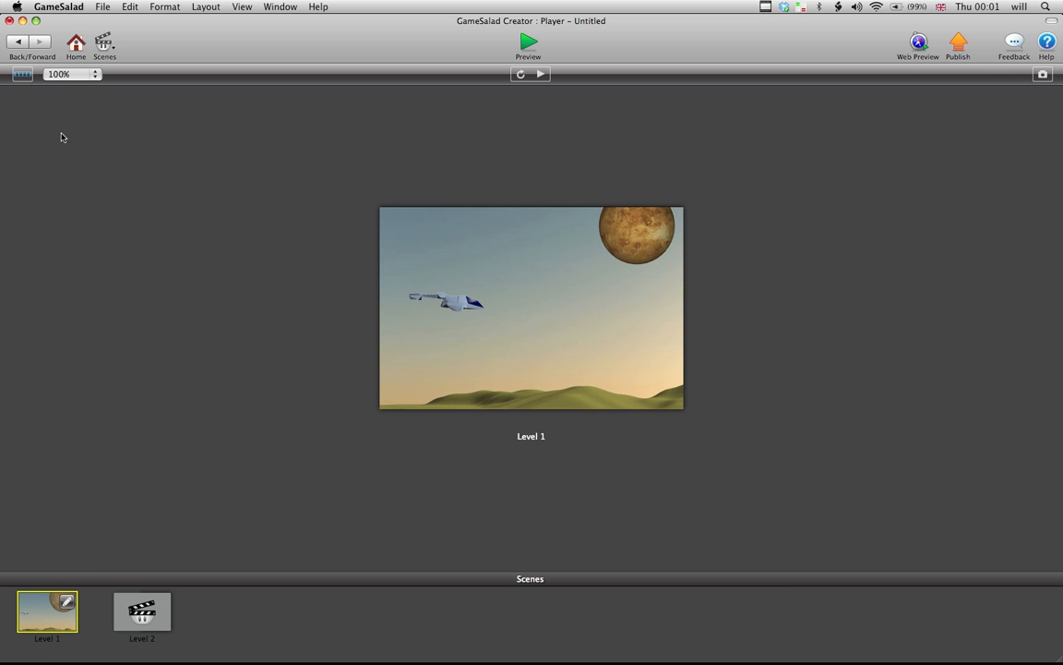
pyautogui.click(77, 48)
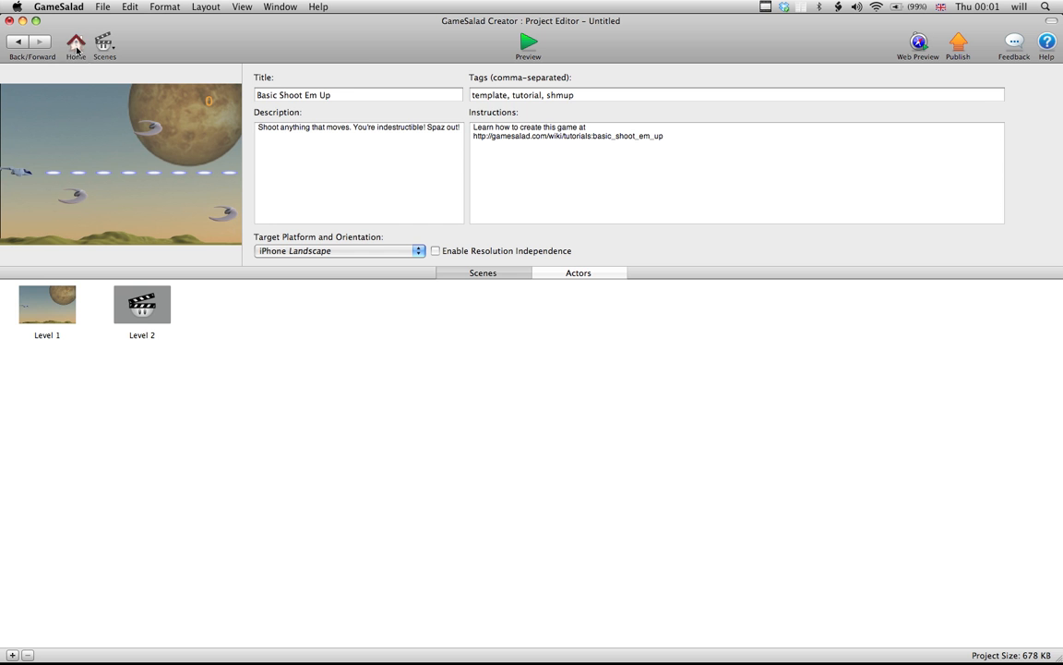
pyautogui.click(50, 300)
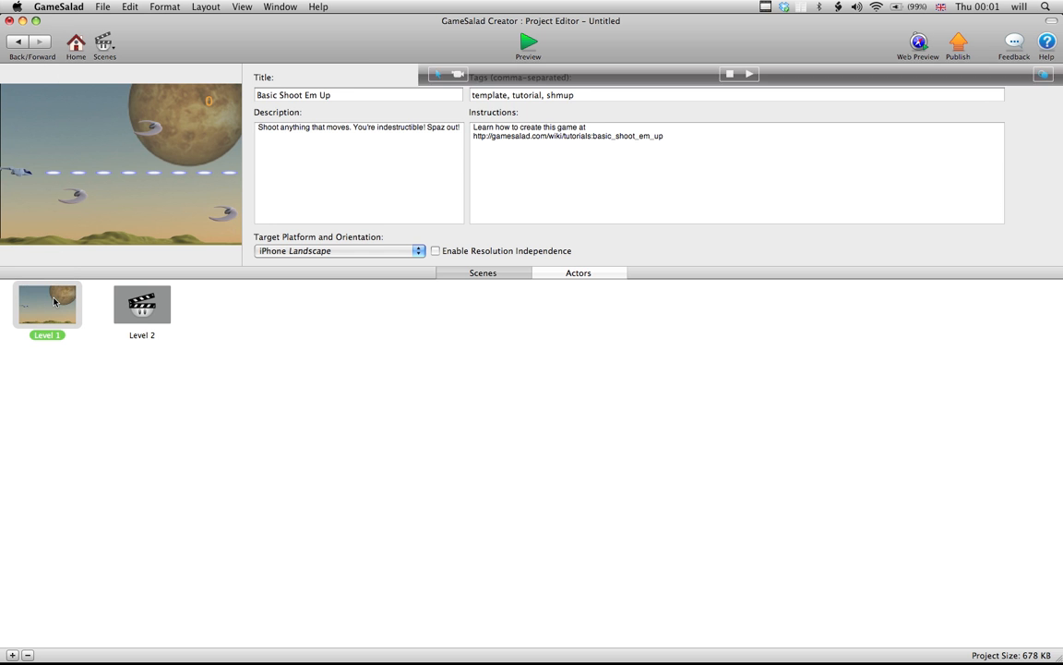
pyautogui.doubleClick(54, 301)
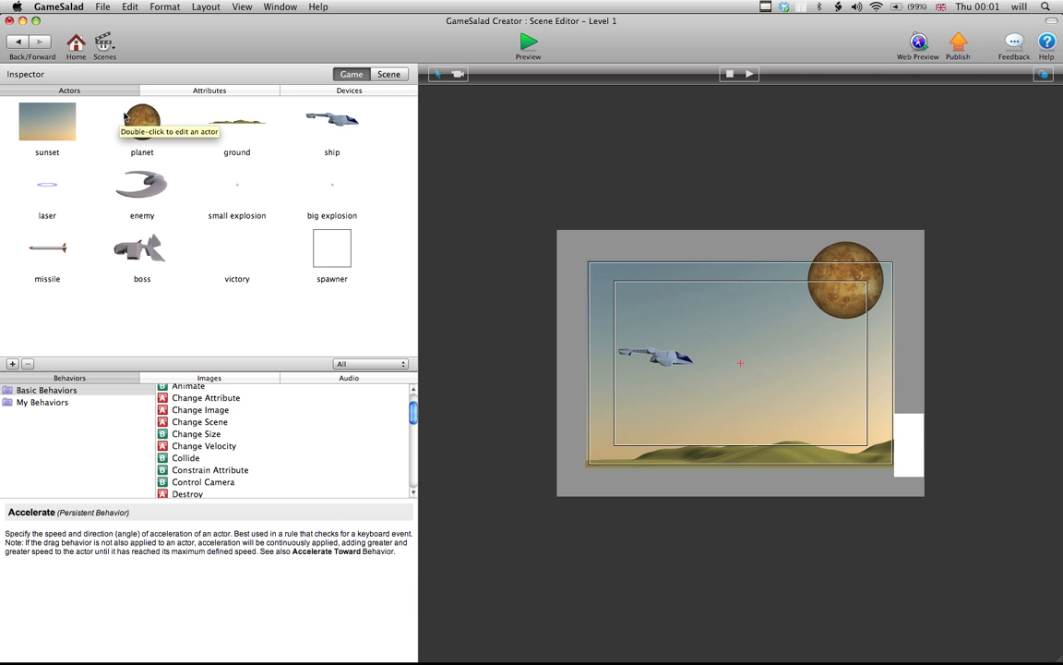
pyautogui.click(333, 122)
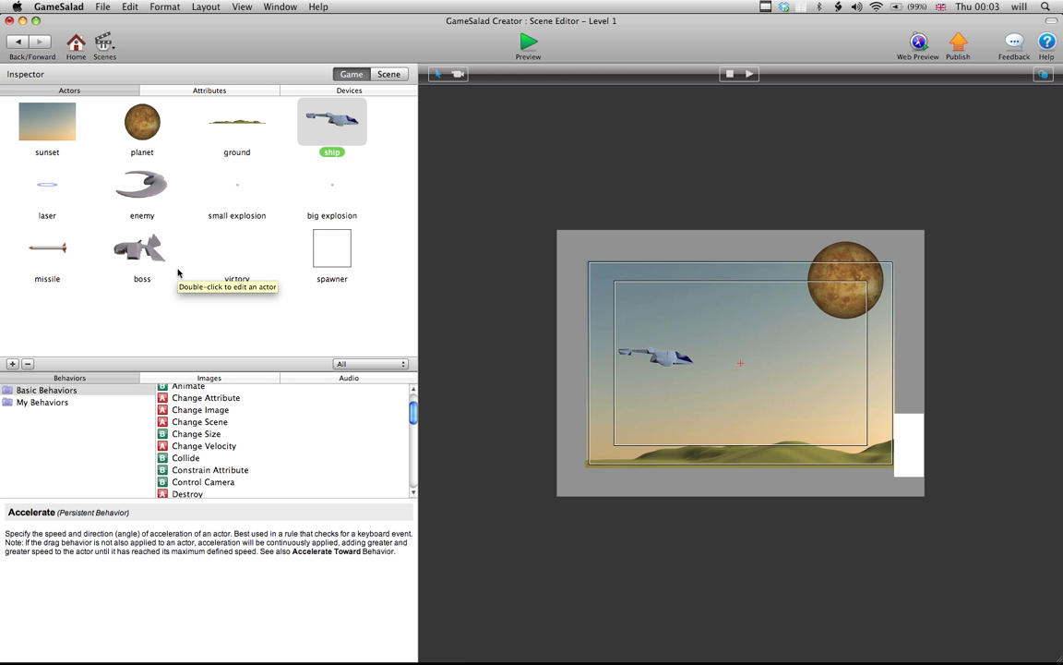
# Step: Switch to Firefox and open the small yellow Pac-Man image from the pacman sprite image results at full size
pyautogui.press('super+Tab')
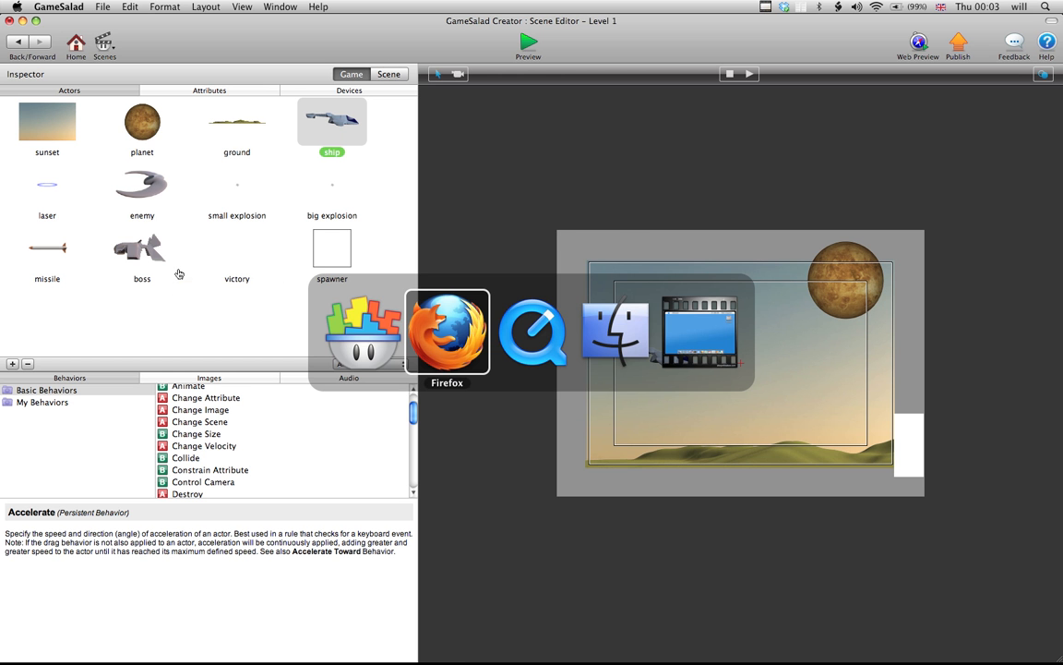
pyautogui.press('super+Tab')
pyautogui.press('super+Tab')
pyautogui.press('super+Tab')
pyautogui.press('super+Tab')
pyautogui.press('super+Tab')
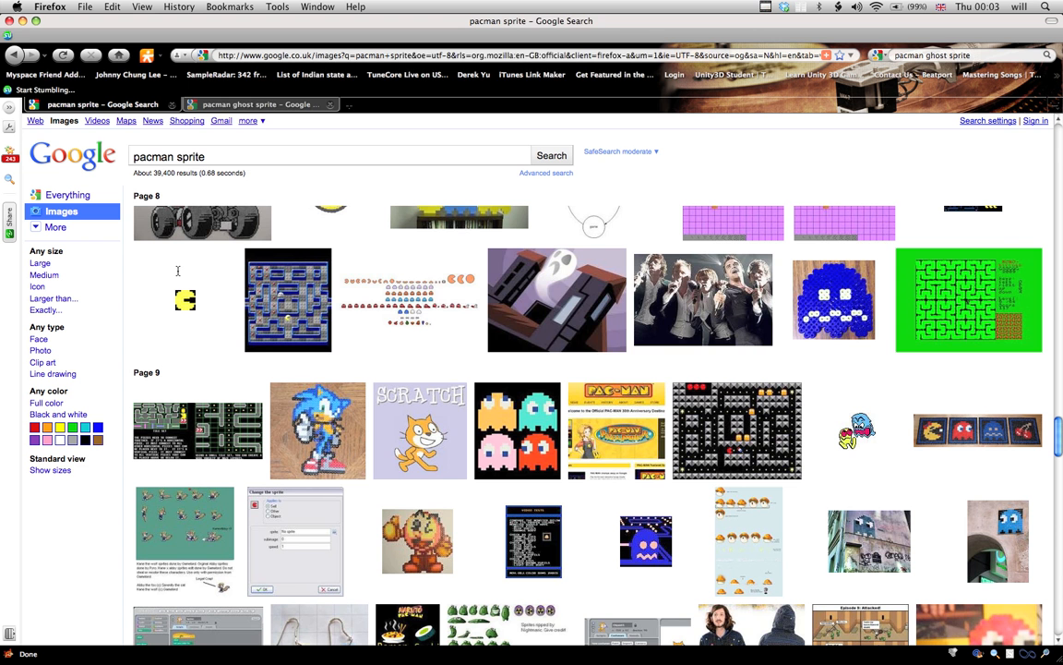
pyautogui.click(213, 105)
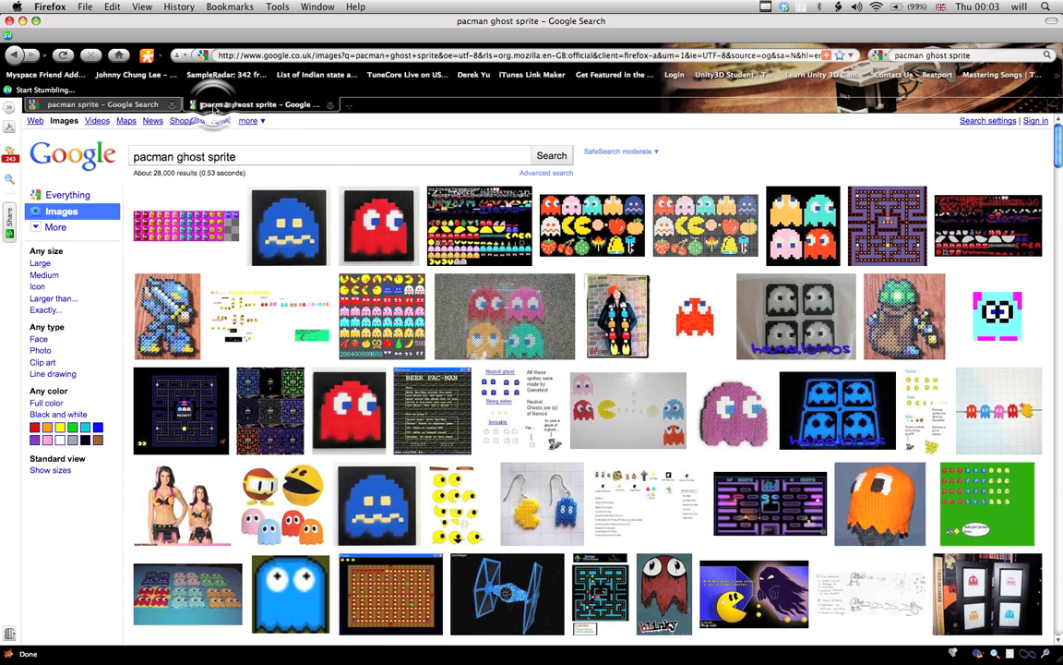
pyautogui.click(127, 105)
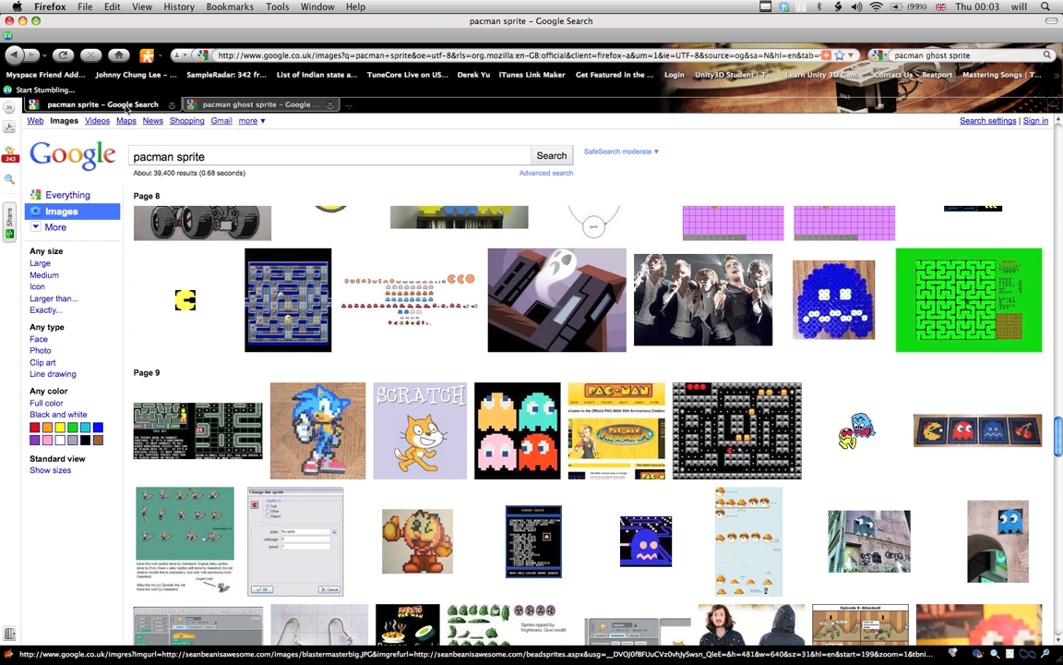
pyautogui.click(185, 300)
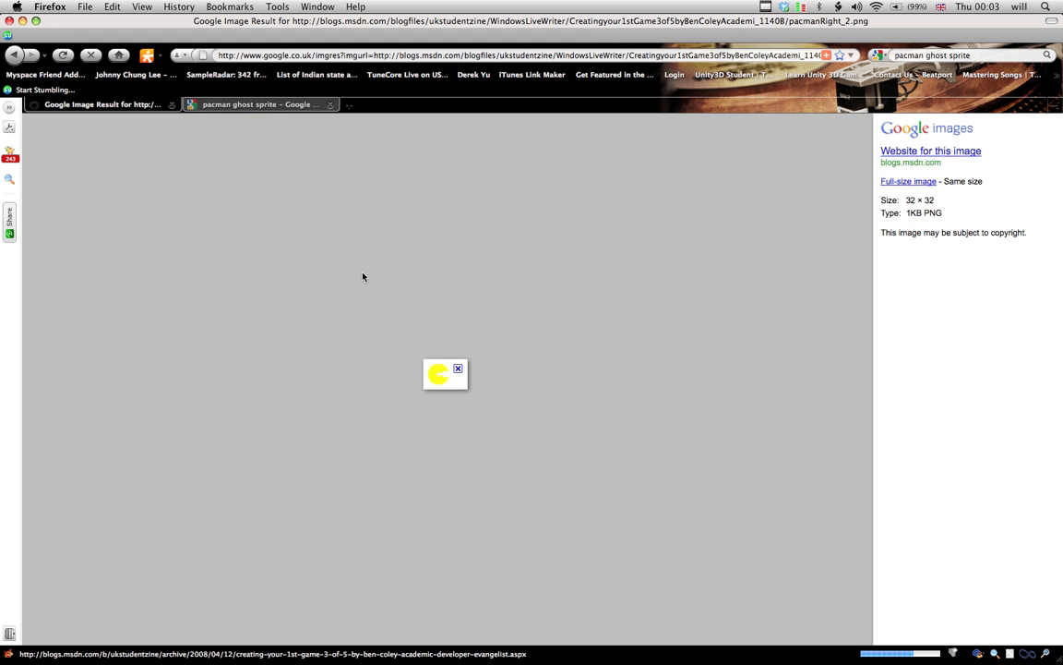
pyautogui.click(908, 184)
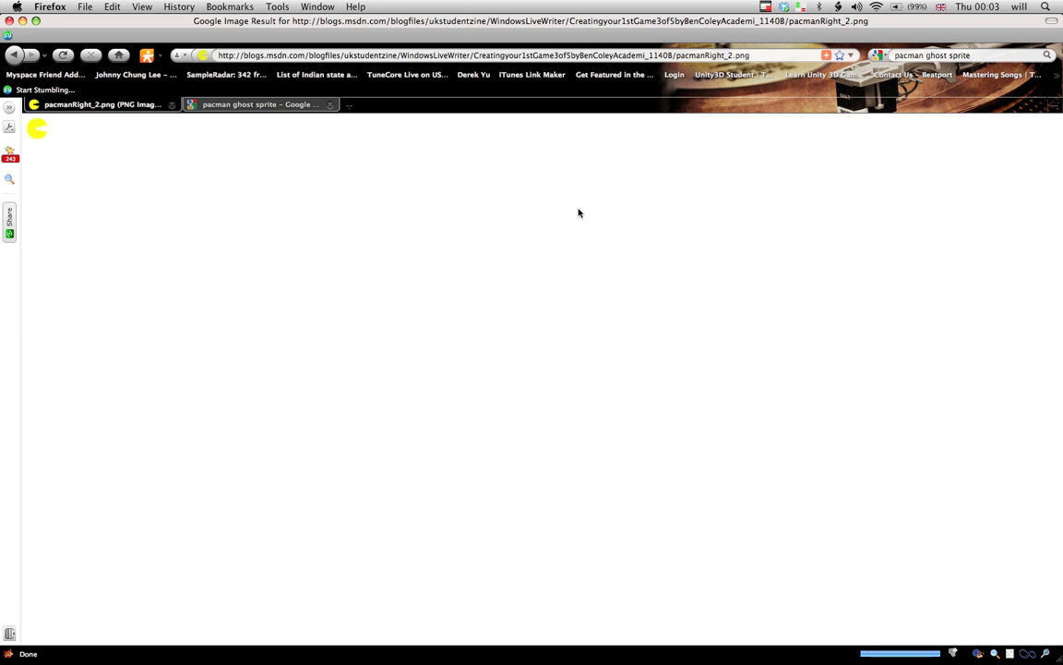
# Step: Save the image as pacmanRight_2.png in a new folder named Pacman on the Desktop
pyautogui.rightClick(42, 139)
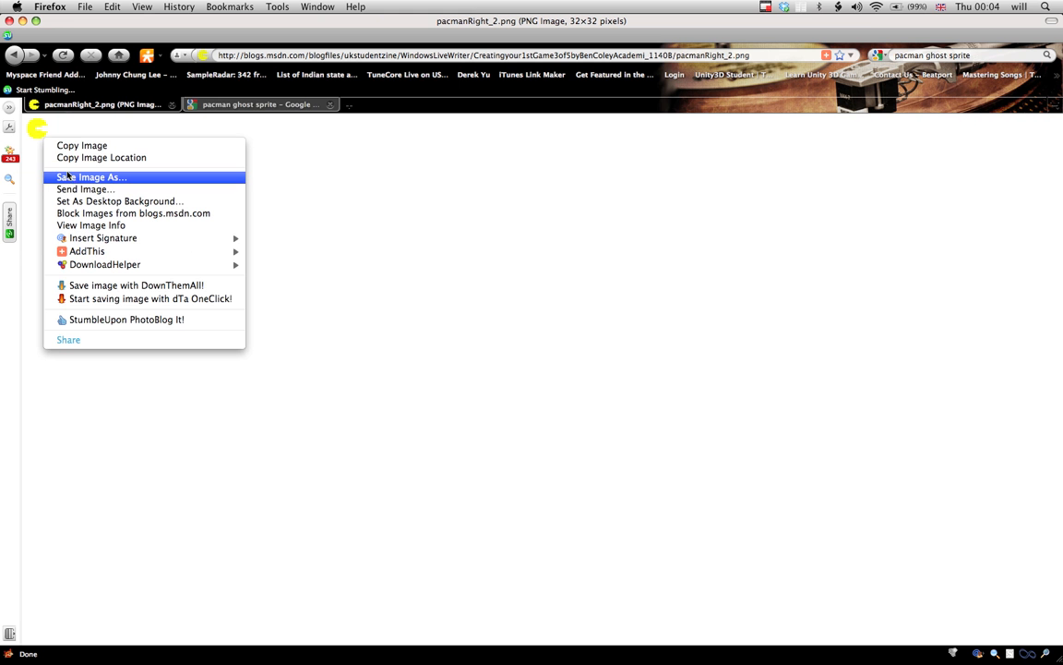
pyautogui.click(71, 178)
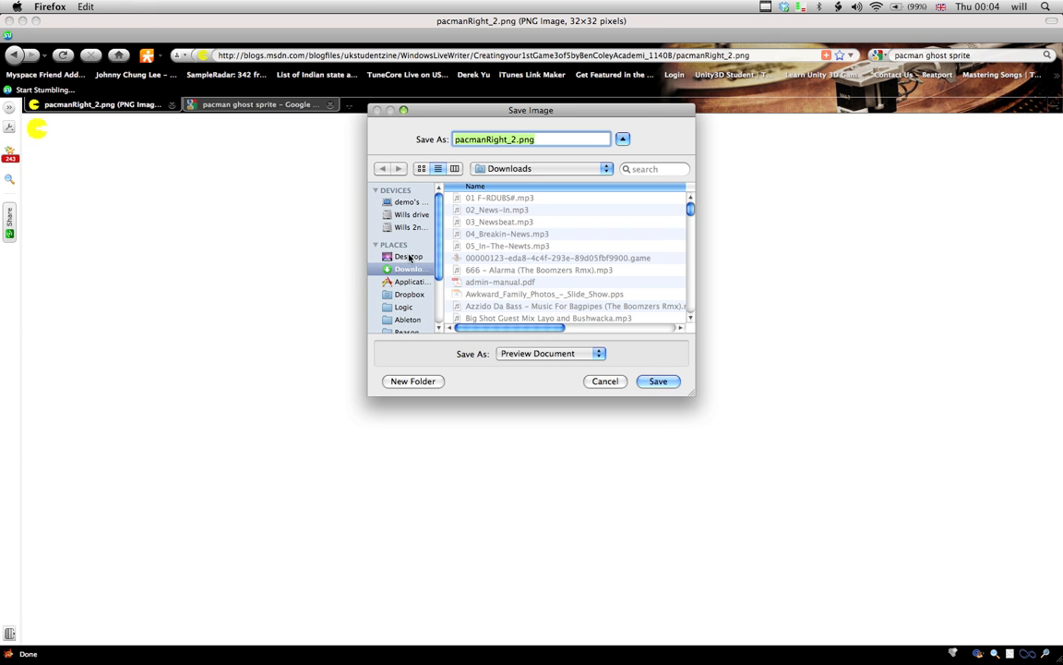
pyautogui.click(406, 256)
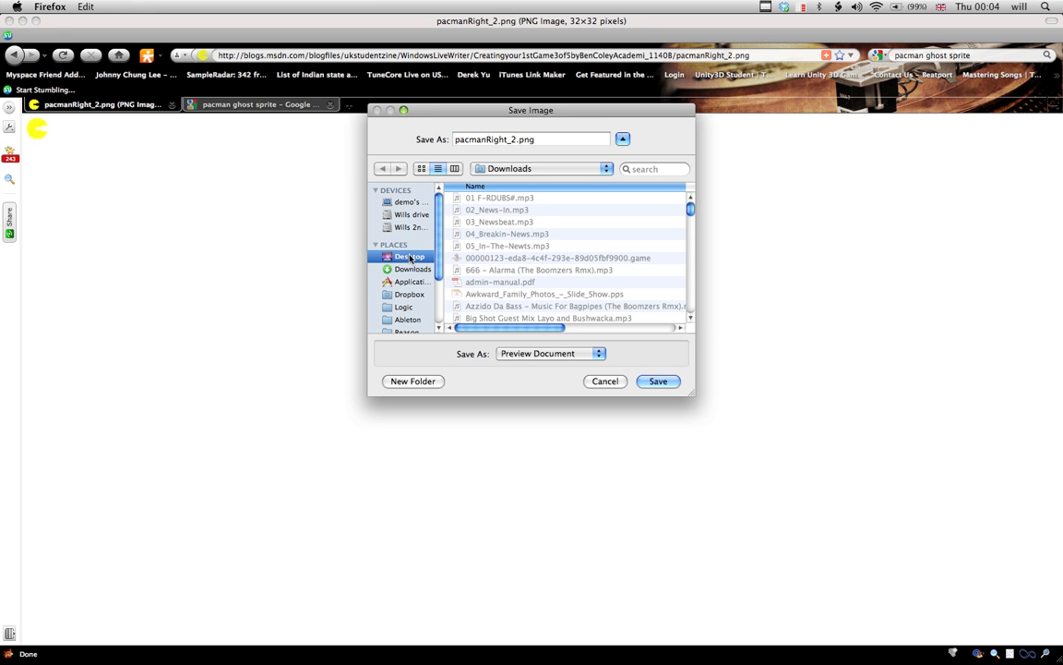
pyautogui.click(435, 379)
pyautogui.write('Pacman')
pyautogui.press('Return')
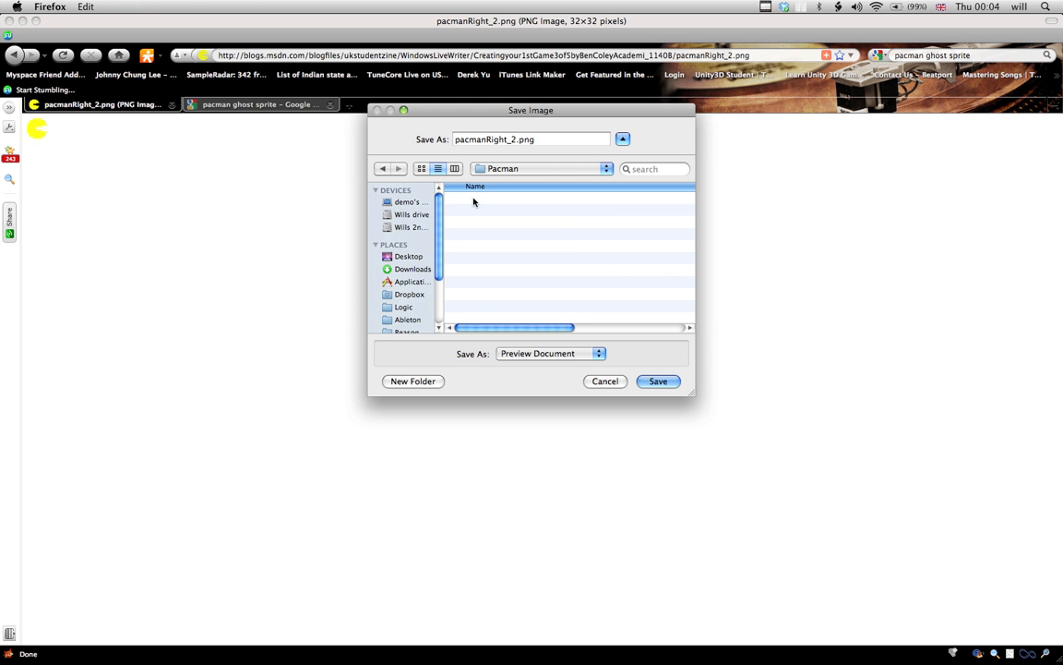
pyautogui.click(649, 380)
# Step: View the red ghost image from the pacman ghost sprite results at full size and return to the image results
pyautogui.click(211, 105)
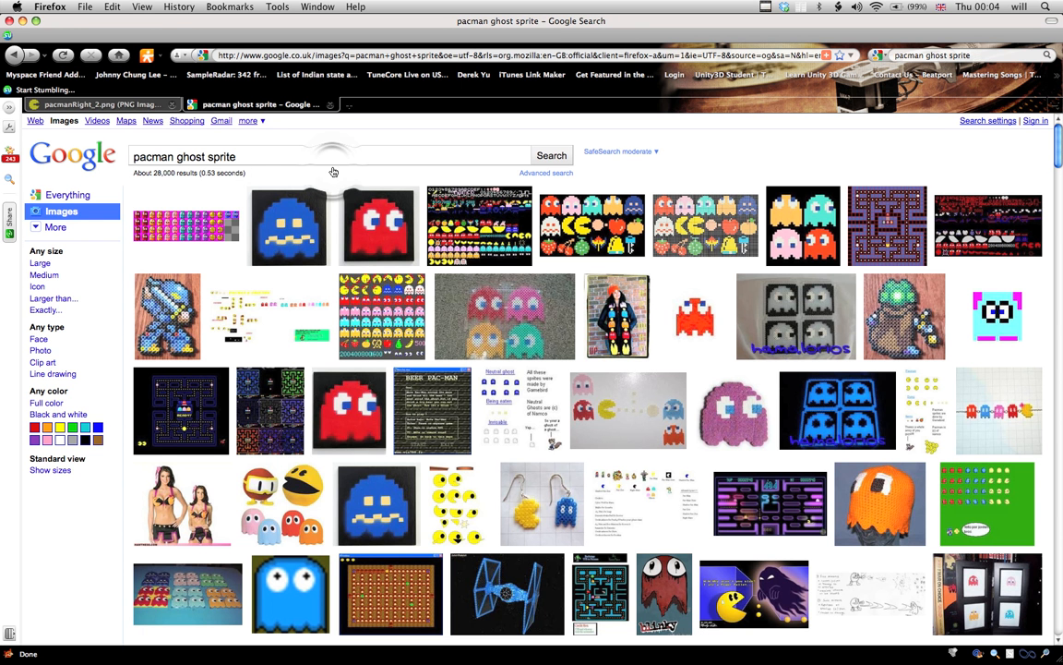
pyautogui.click(382, 212)
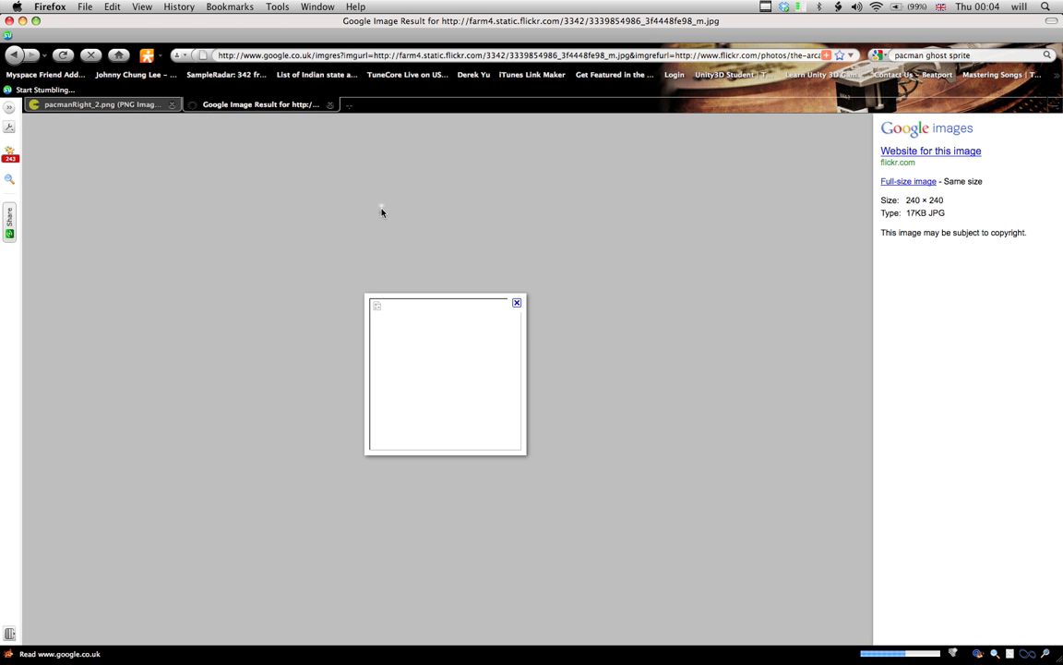
pyautogui.click(904, 182)
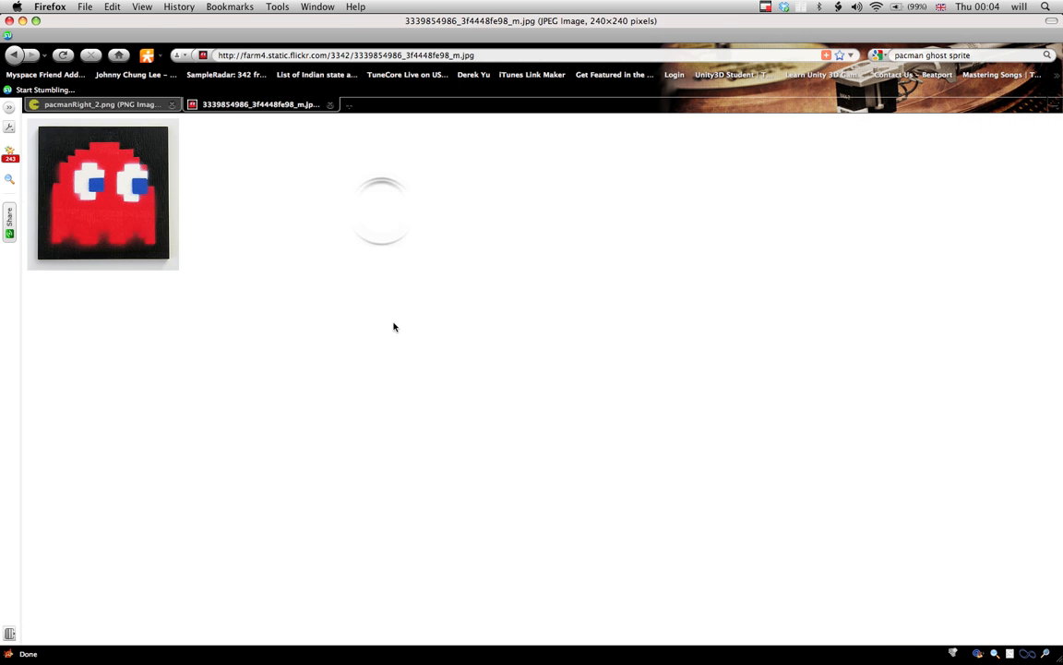
pyautogui.click(96, 198)
pyautogui.click(14, 56)
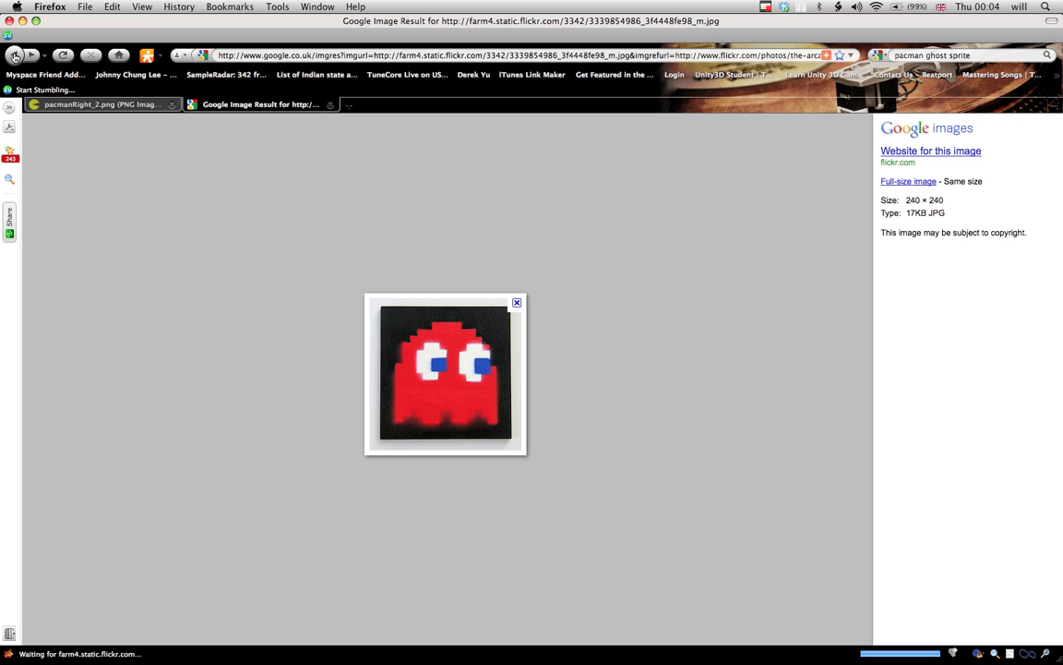
pyautogui.click(13, 56)
pyautogui.click(14, 56)
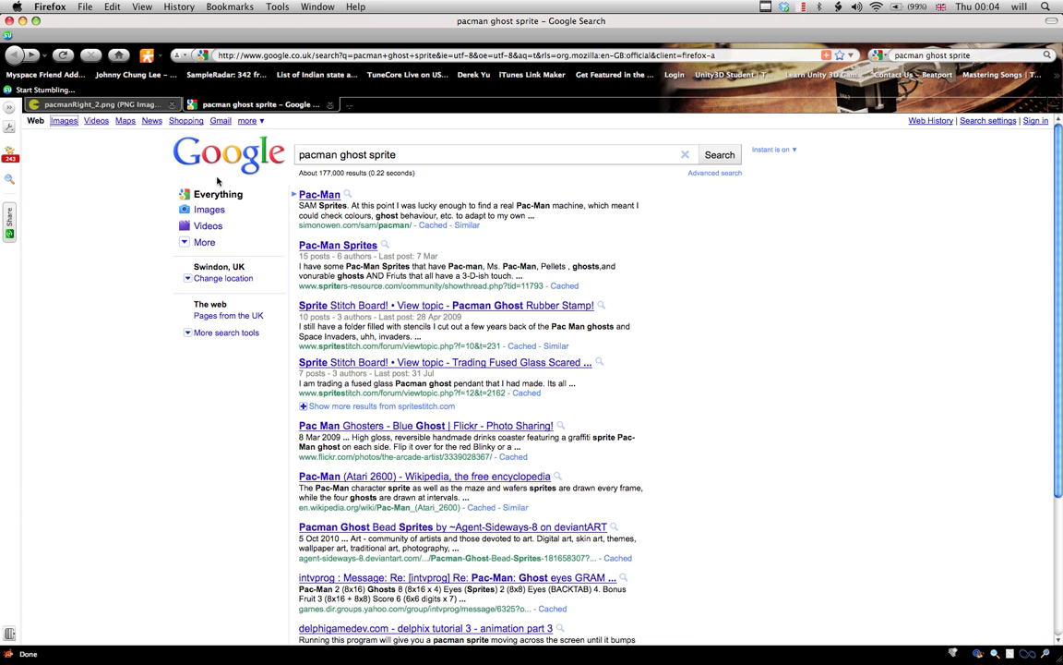
pyautogui.click(5, 55)
pyautogui.click(4, 54)
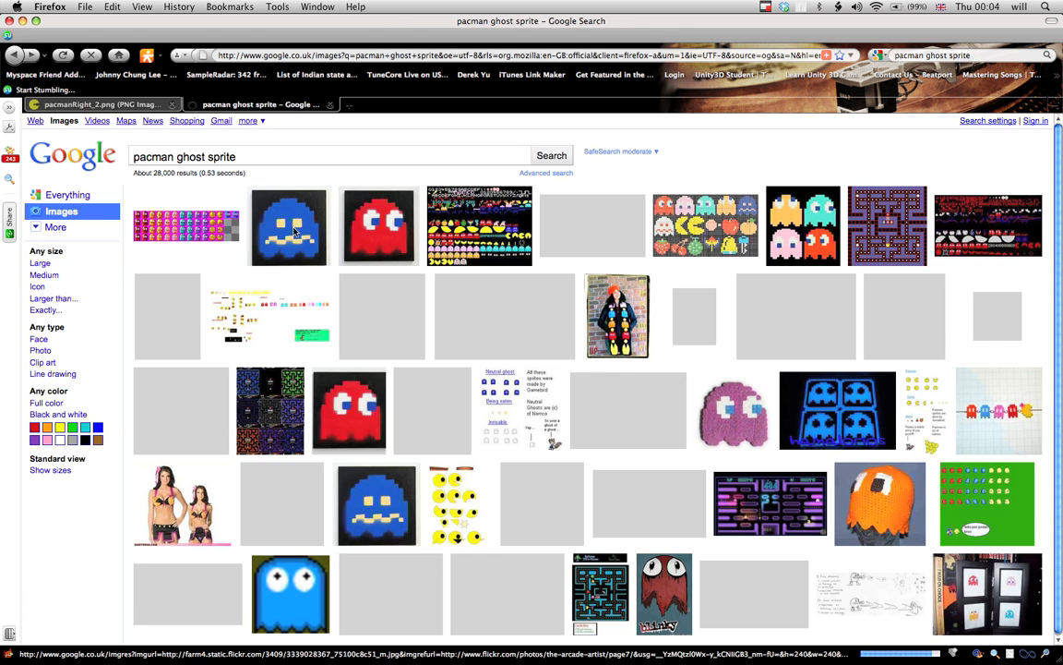
# Step: Open the blue ghost image at full size and save it in the Pacman folder under the name ghost
pyautogui.click(294, 232)
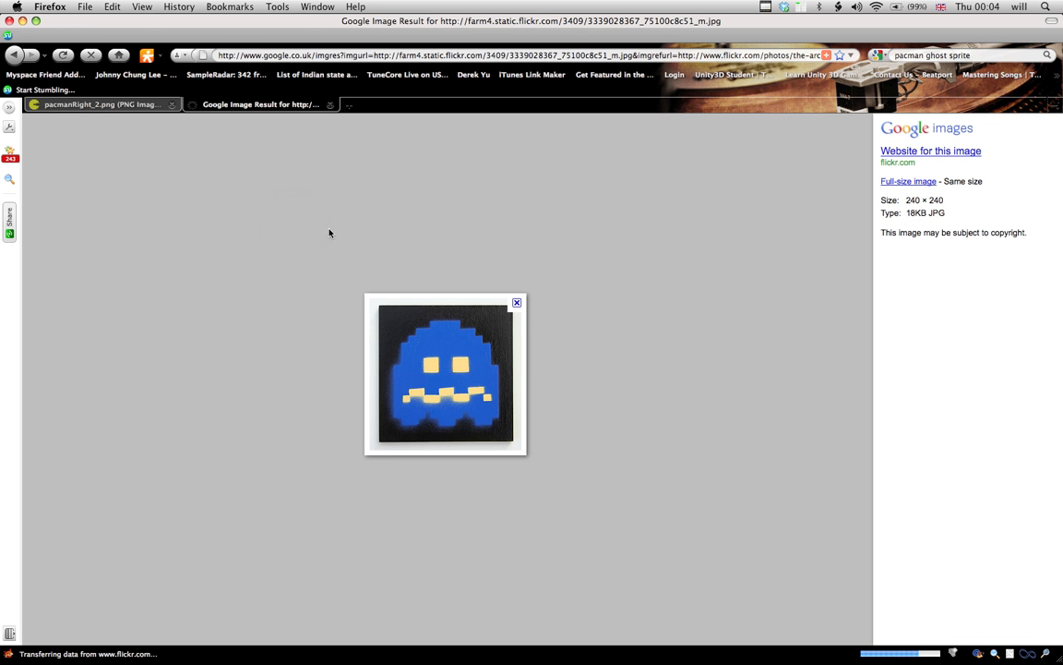
pyautogui.click(893, 182)
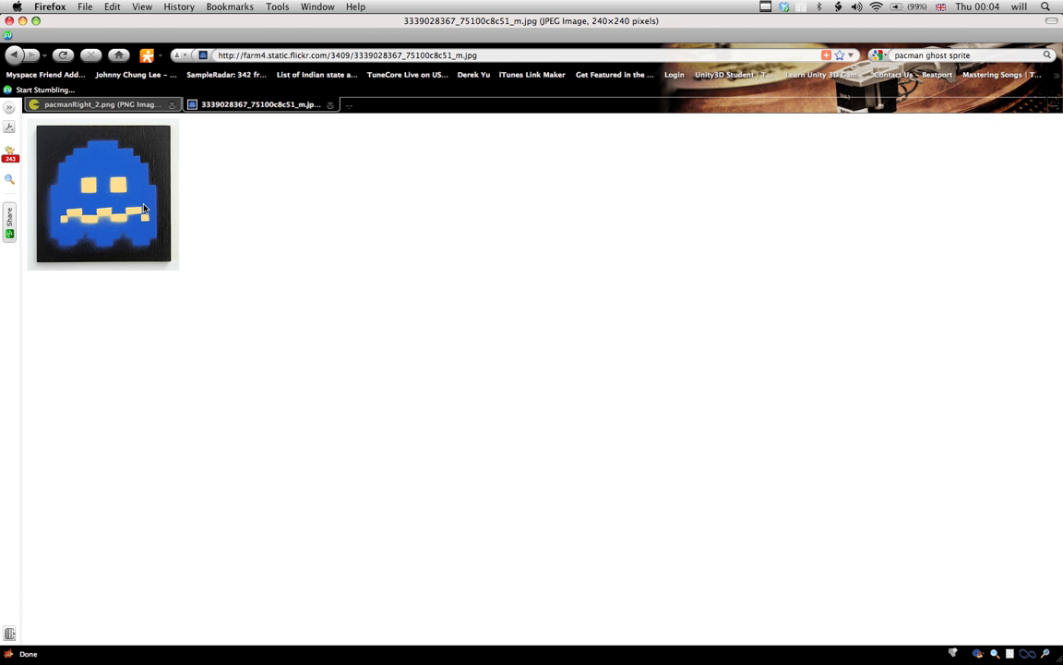
pyautogui.rightClick(143, 208)
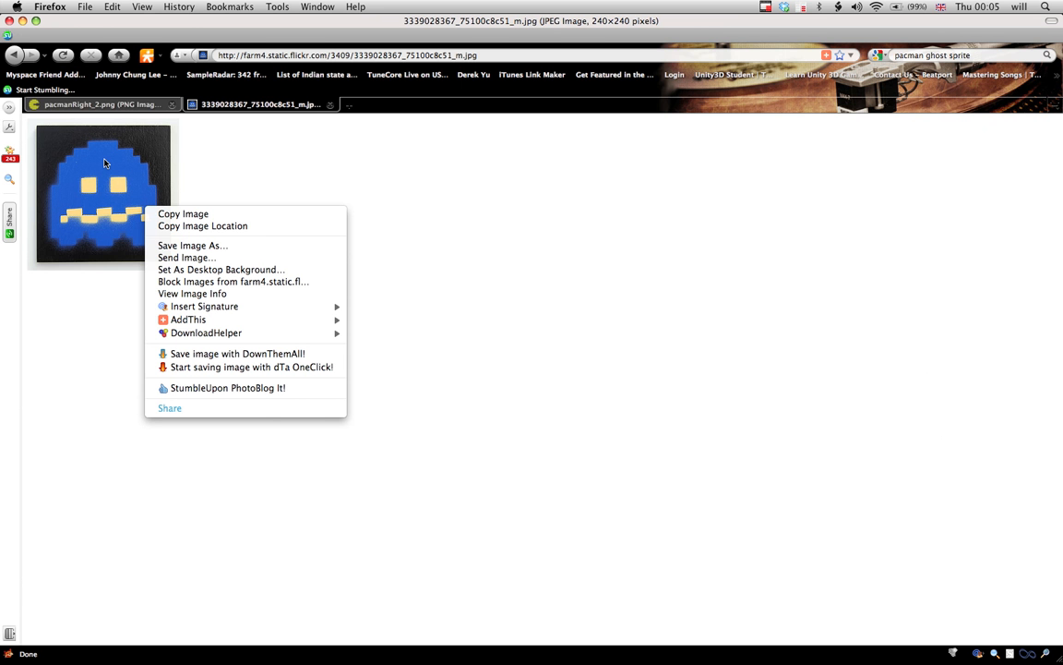
pyautogui.click(202, 251)
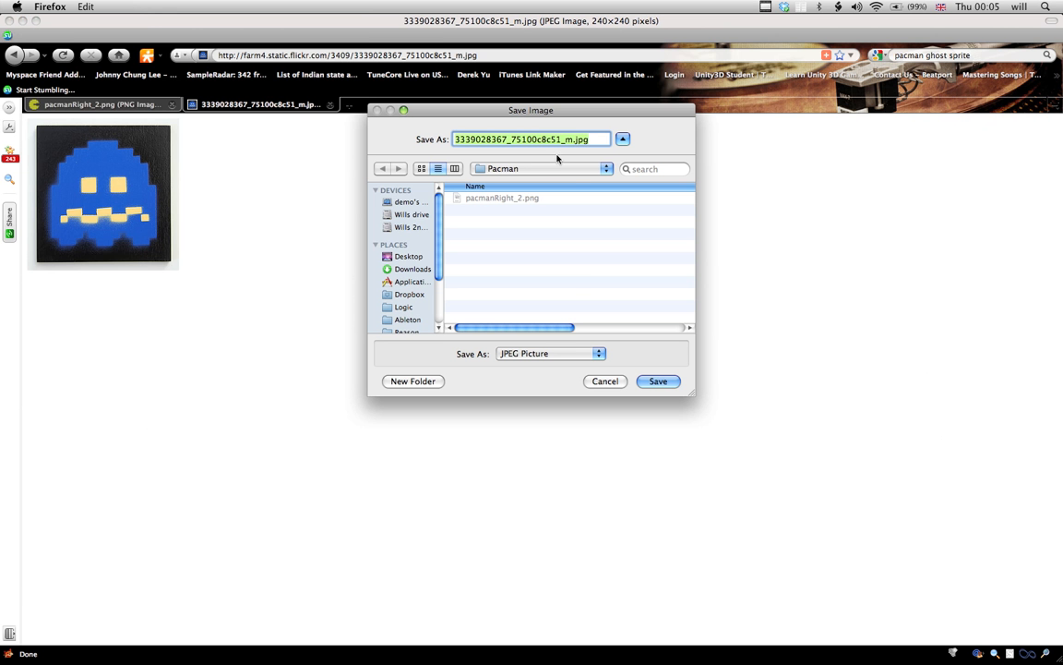
pyautogui.doubleClick(571, 140)
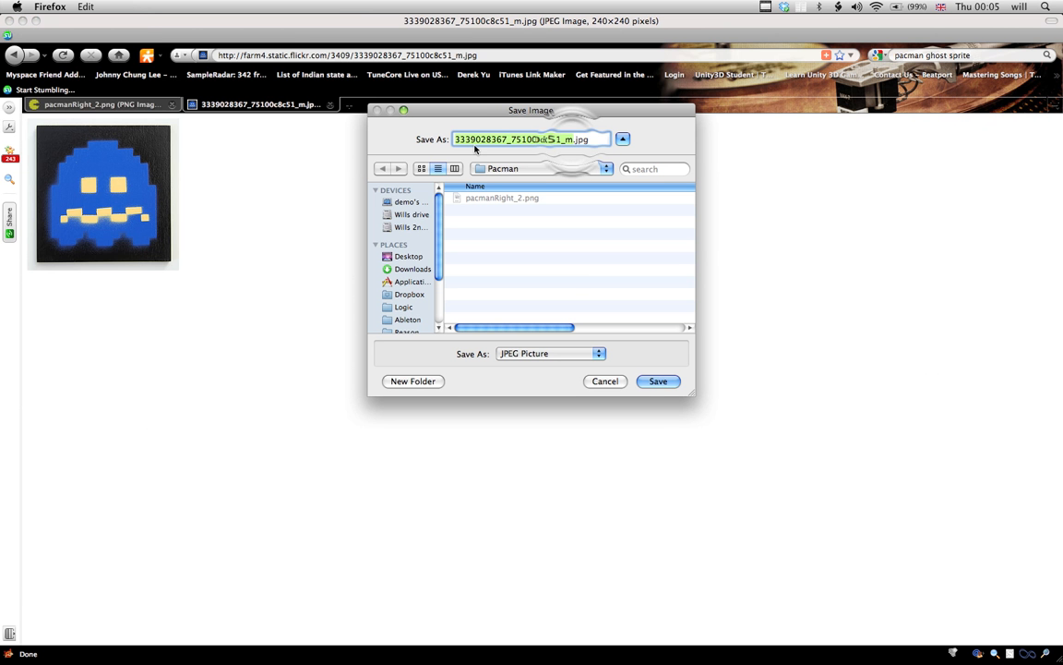
pyautogui.write('ghj')
pyautogui.press('BackSpace')
pyautogui.write('ost')
pyautogui.press('Return')
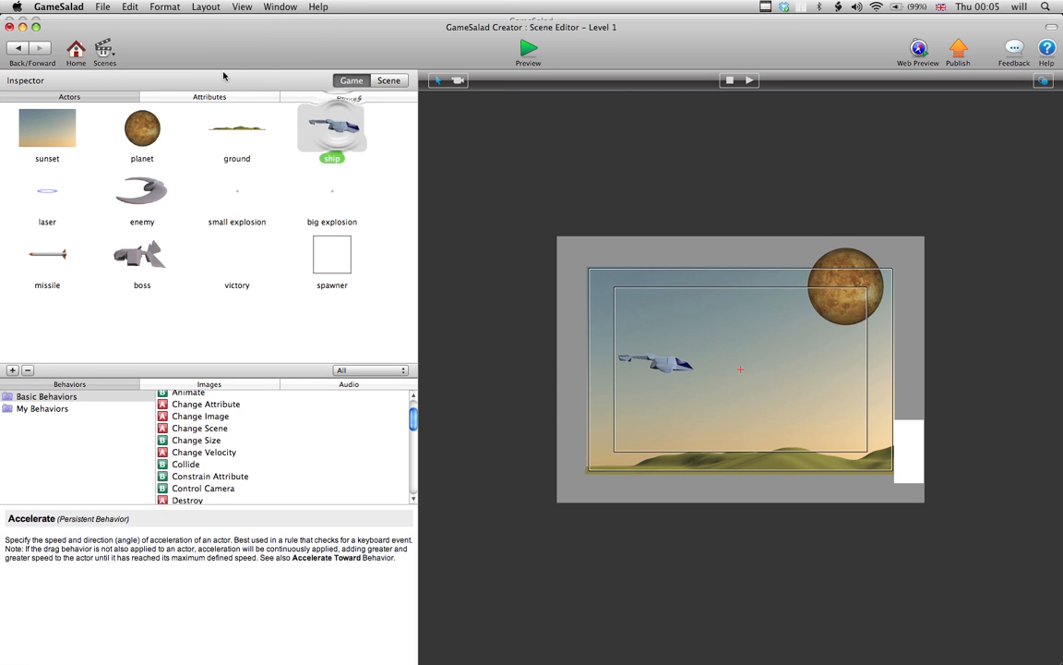
# Step: In GameSalad, move the scene editor aside and minimize the project browser to uncover the desktop, and select the Pacman folder there
pyautogui.click(107, 8)
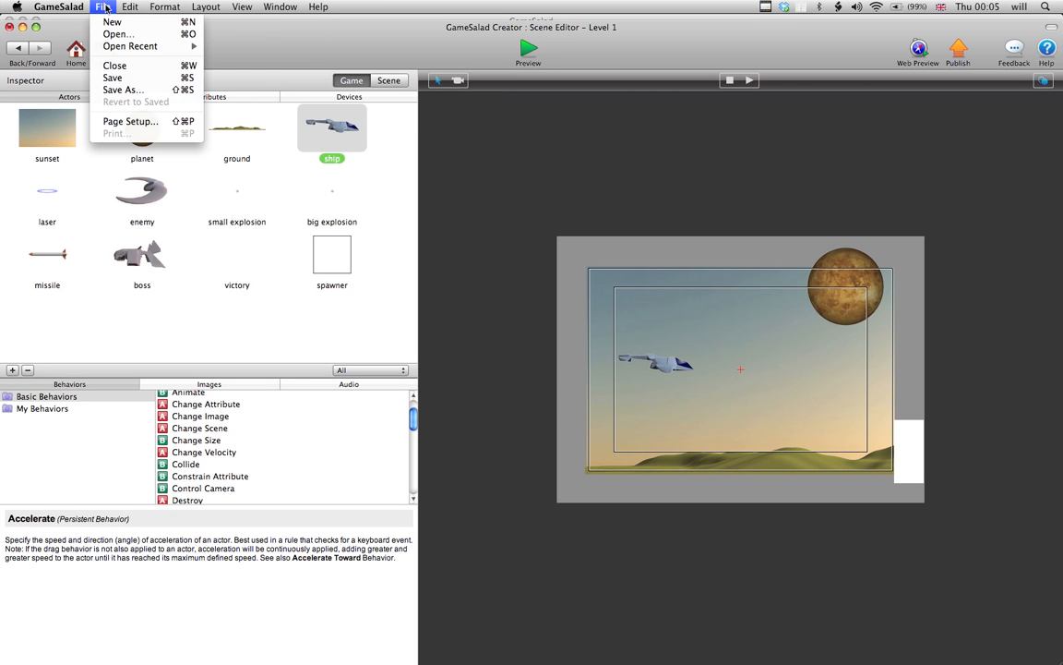
pyautogui.click(190, 35)
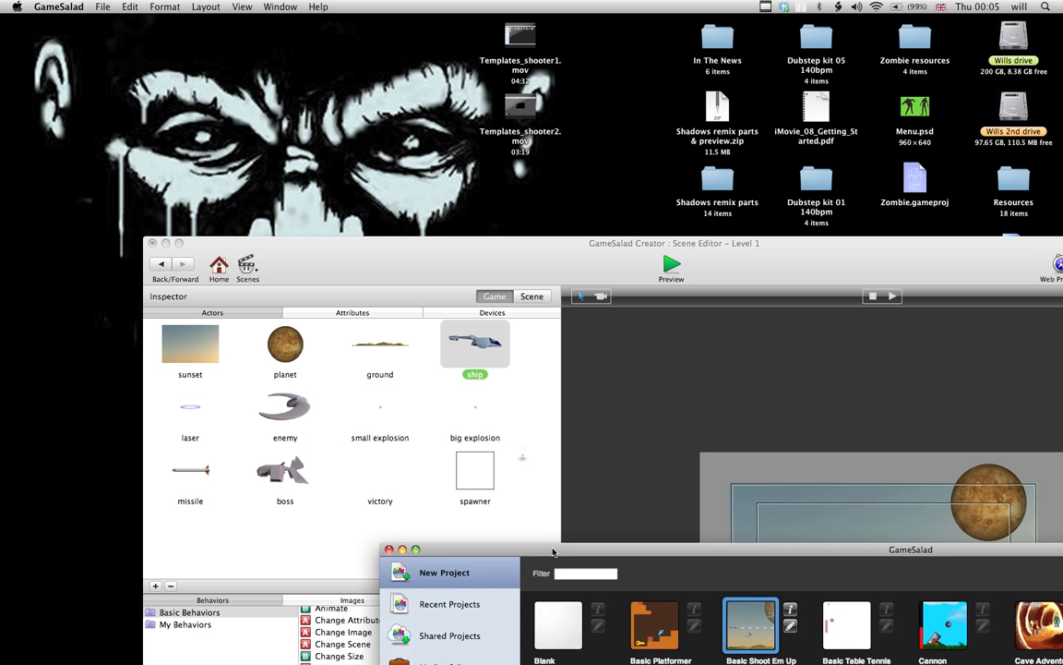
pyautogui.moveTo(505, 271); pyautogui.dragTo(21, 107)
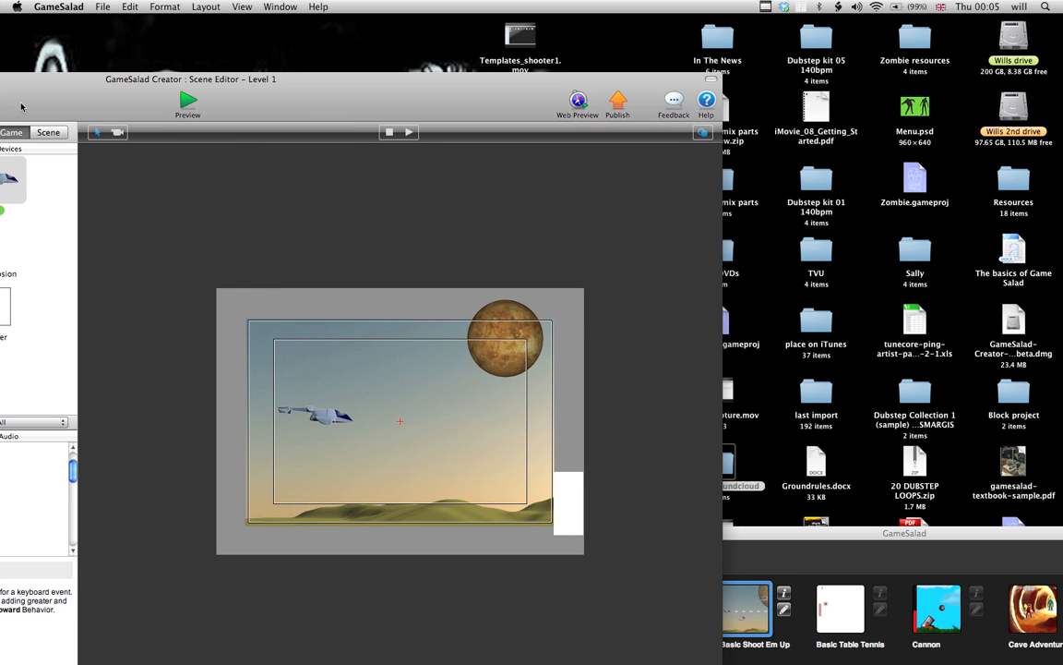
pyautogui.moveTo(262, 109); pyautogui.dragTo(169, 119)
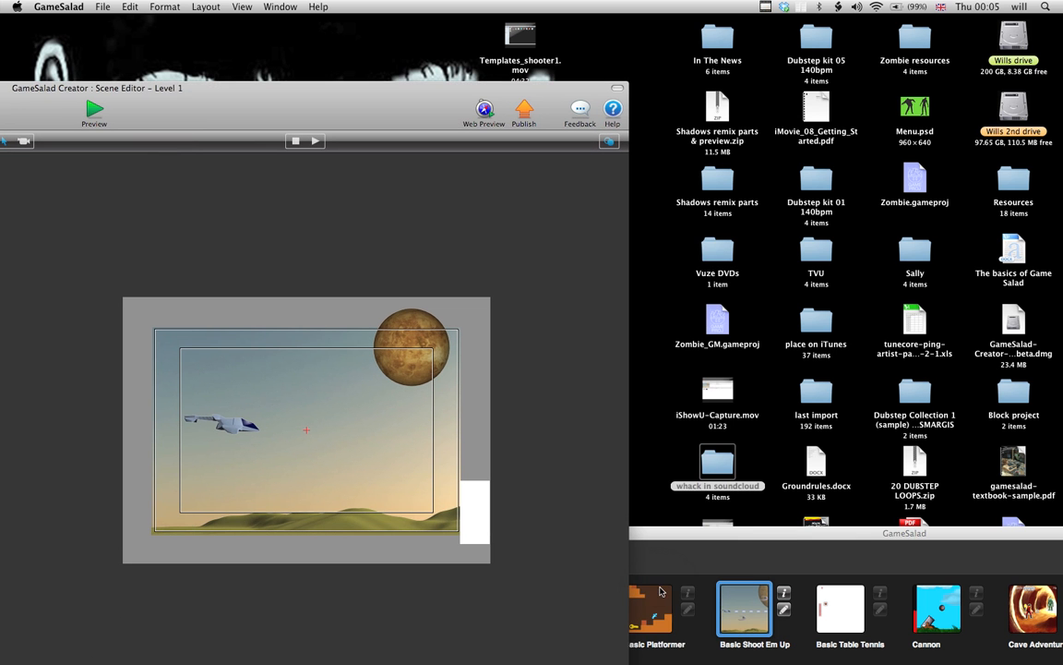
pyautogui.click(646, 538)
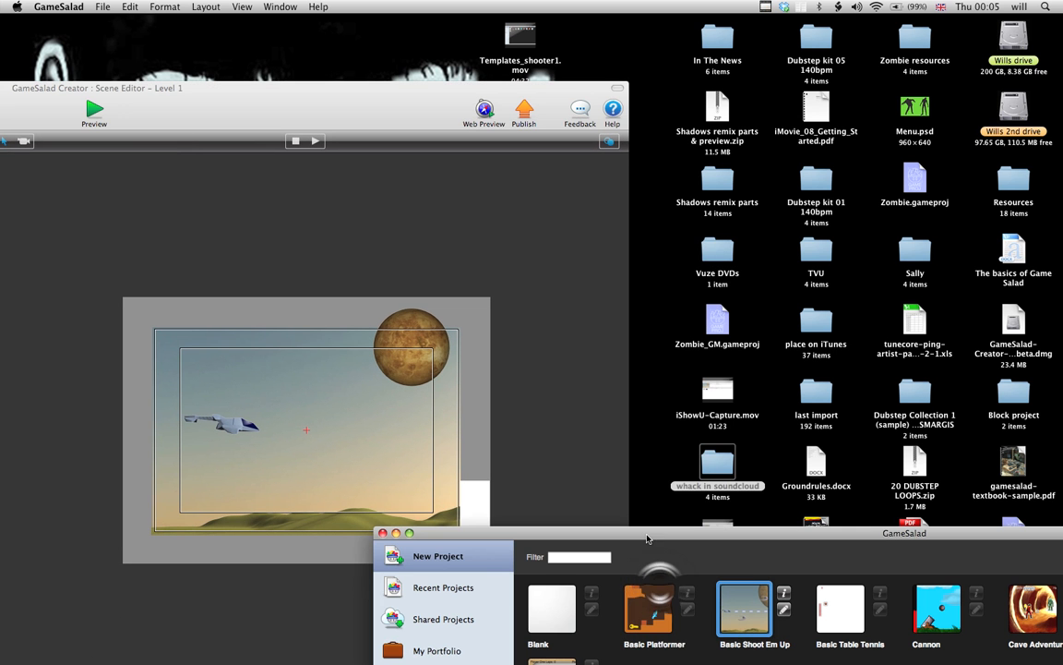
pyautogui.click(396, 533)
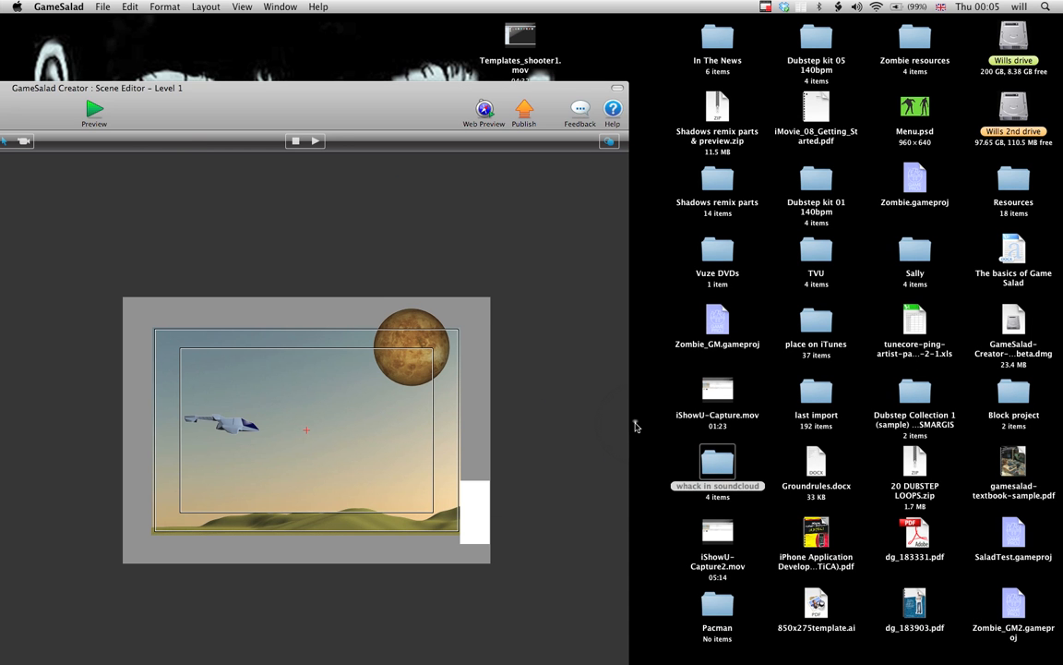
pyautogui.click(716, 598)
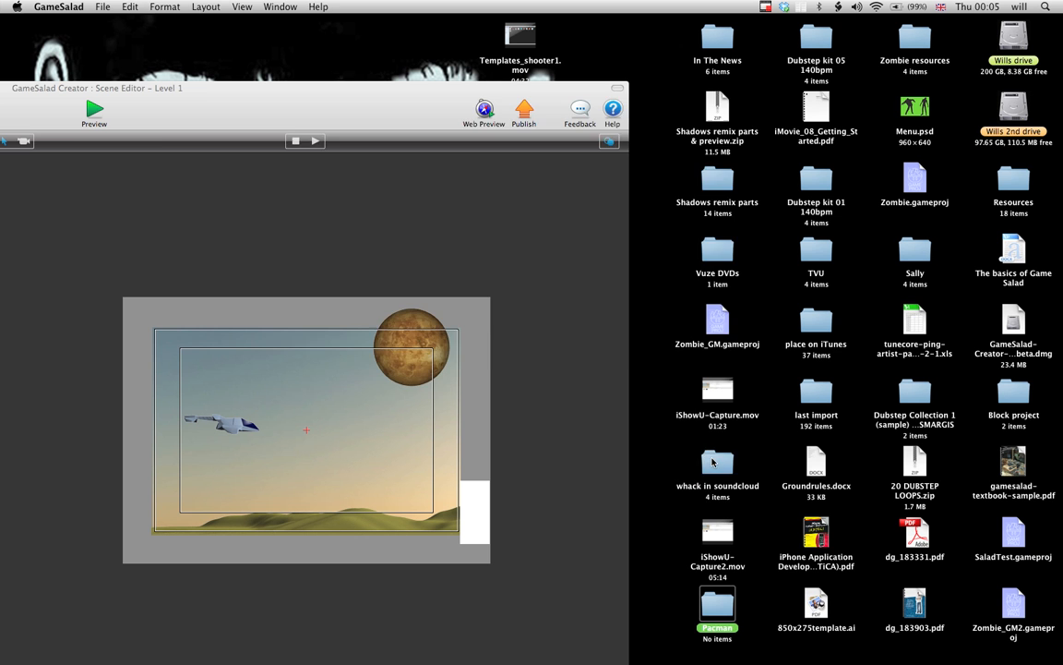
# Step: Open the Pacman folder beside the scene editor and replace the ship actor's graphic with pacmanRight_2.png
pyautogui.doubleClick(716, 603)
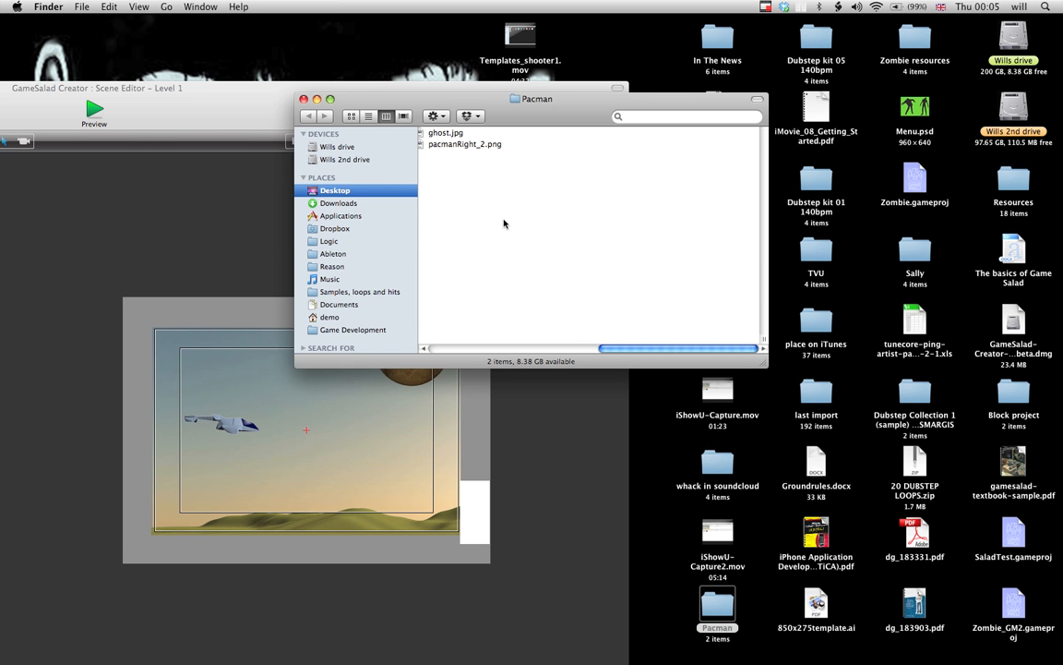
pyautogui.moveTo(216, 121); pyautogui.dragTo(744, 190)
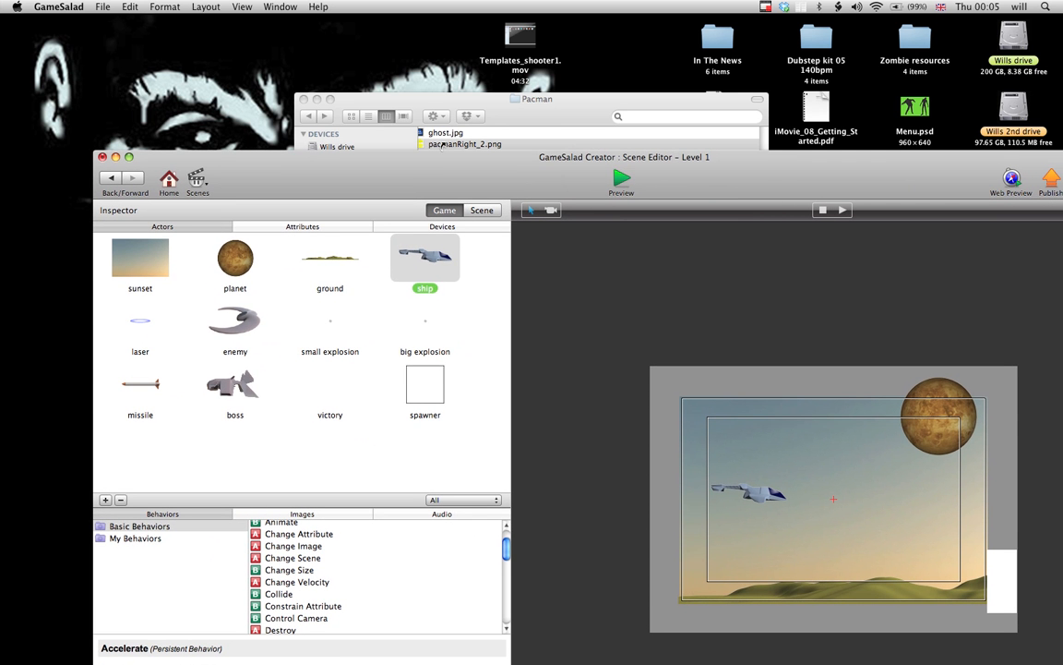
pyautogui.moveTo(441, 157); pyautogui.dragTo(434, 260)
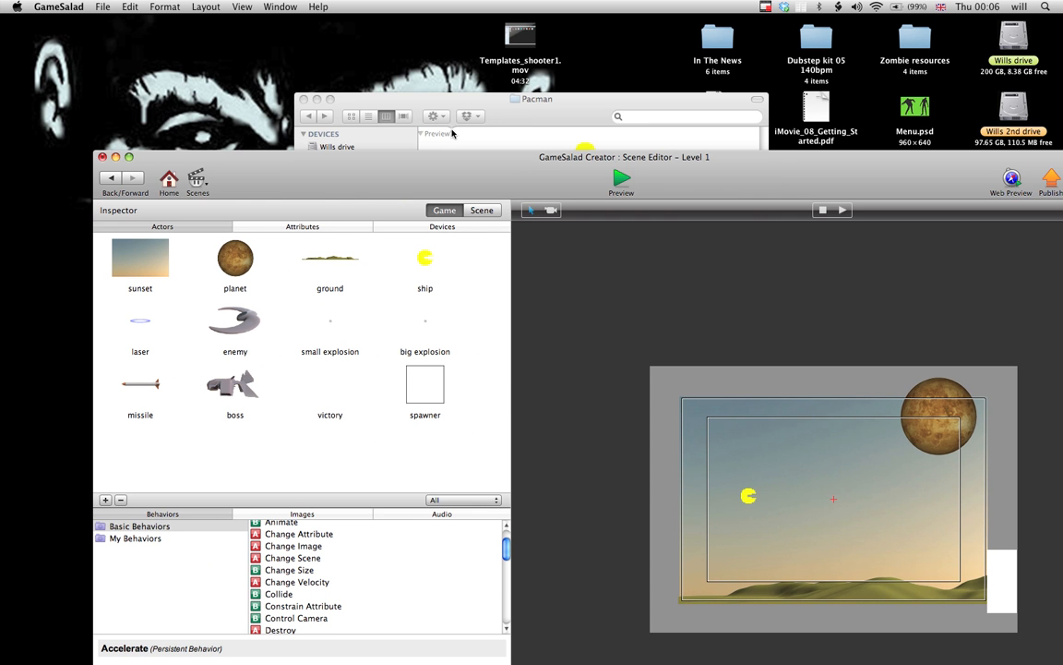
# Step: Bring the Pacman folder forward and replace the enemy actor's graphic with ghost.jpg
pyautogui.click(505, 119)
pyautogui.moveTo(506, 119); pyautogui.dragTo(501, 92)
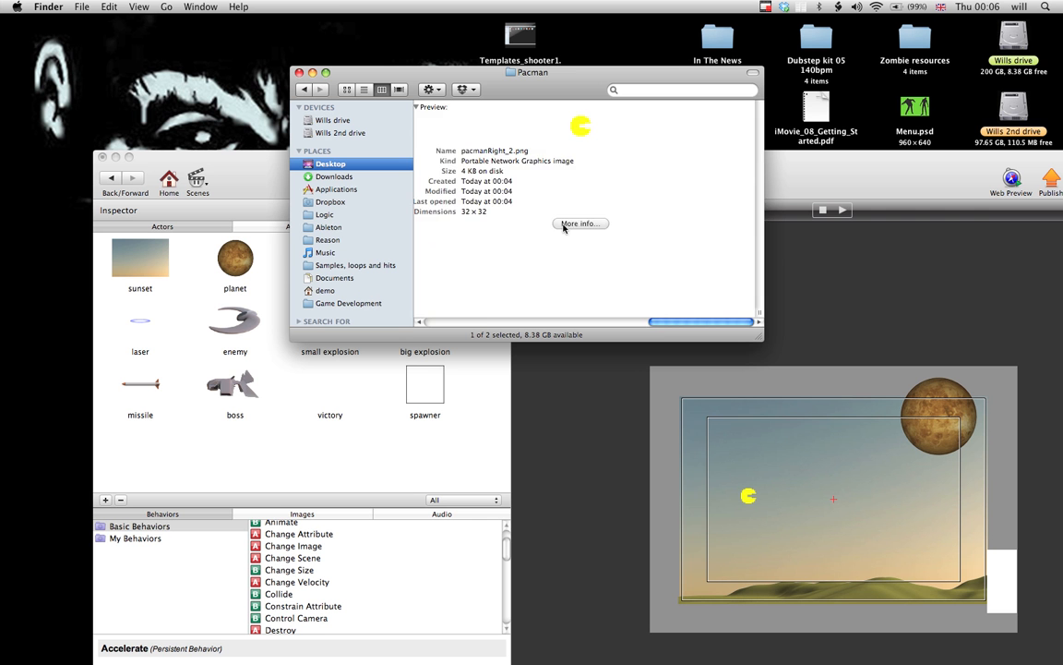
pyautogui.hscroll(-5, 560, 225)
pyautogui.hscroll(-3, 563, 228)
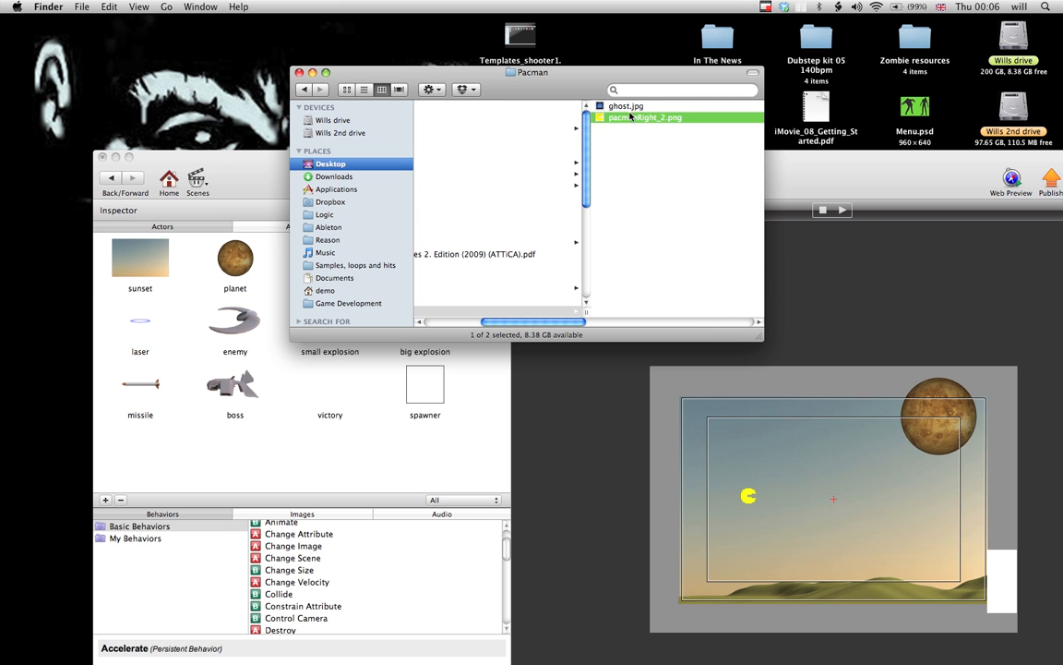
pyautogui.moveTo(626, 111); pyautogui.dragTo(255, 338)
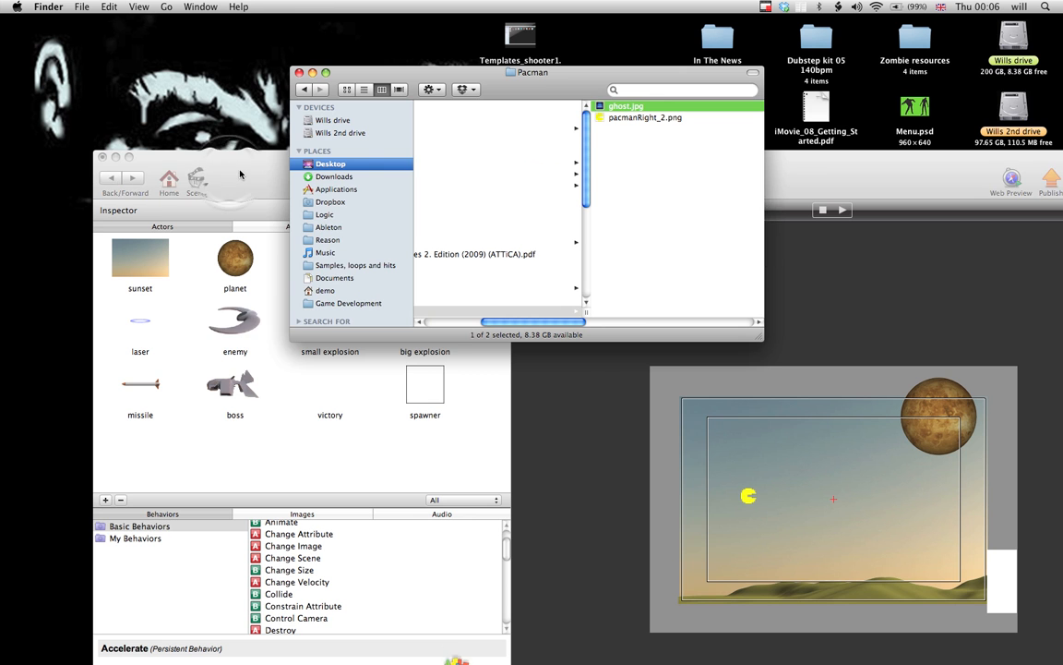
# Step: Preview Level 1 from the scene editor, moving up and down and firing lasers to test the new sprites, and return to the editor
pyautogui.click(240, 174)
pyautogui.moveTo(240, 173); pyautogui.dragTo(174, 55)
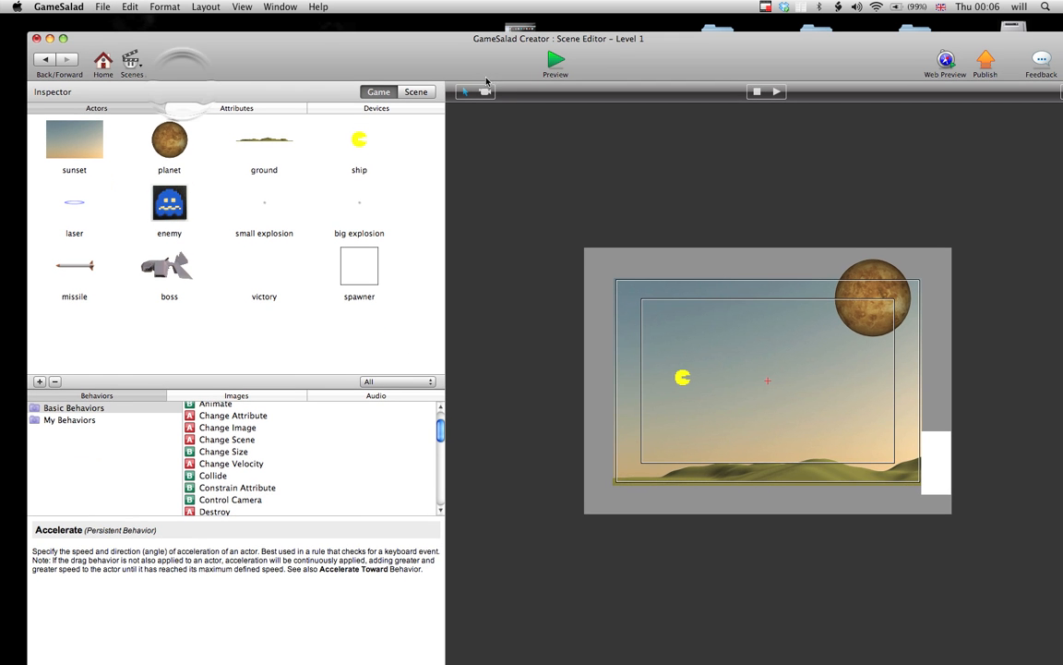
pyautogui.click(557, 67)
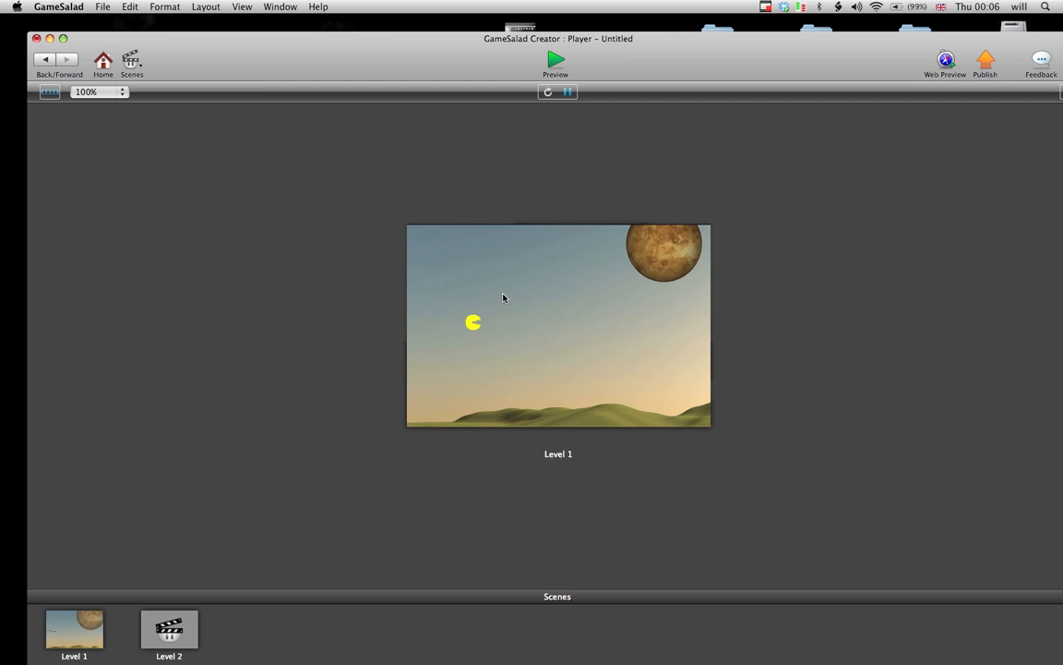
pyautogui.press('Down')
pyautogui.press('Up')
pyautogui.press('space')
pyautogui.press('Down')
pyautogui.press('space')
pyautogui.press('Up')
pyautogui.press('space')
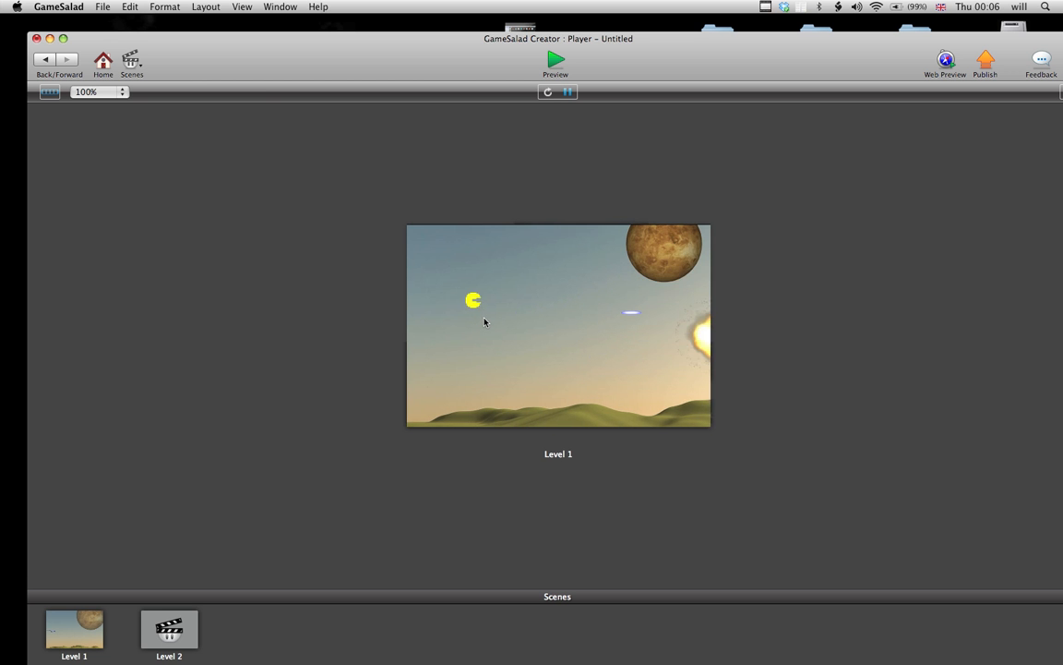
pyautogui.press('Down')
pyautogui.press('space')
pyautogui.press('Up')
pyautogui.press('space')
pyautogui.press('Down')
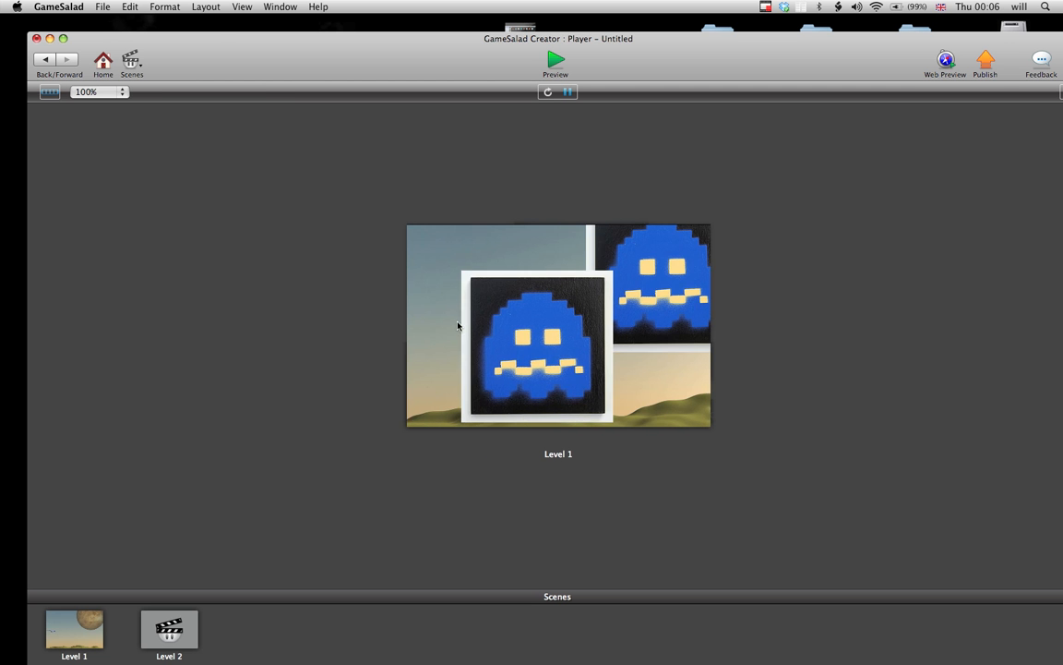
pyautogui.click(64, 65)
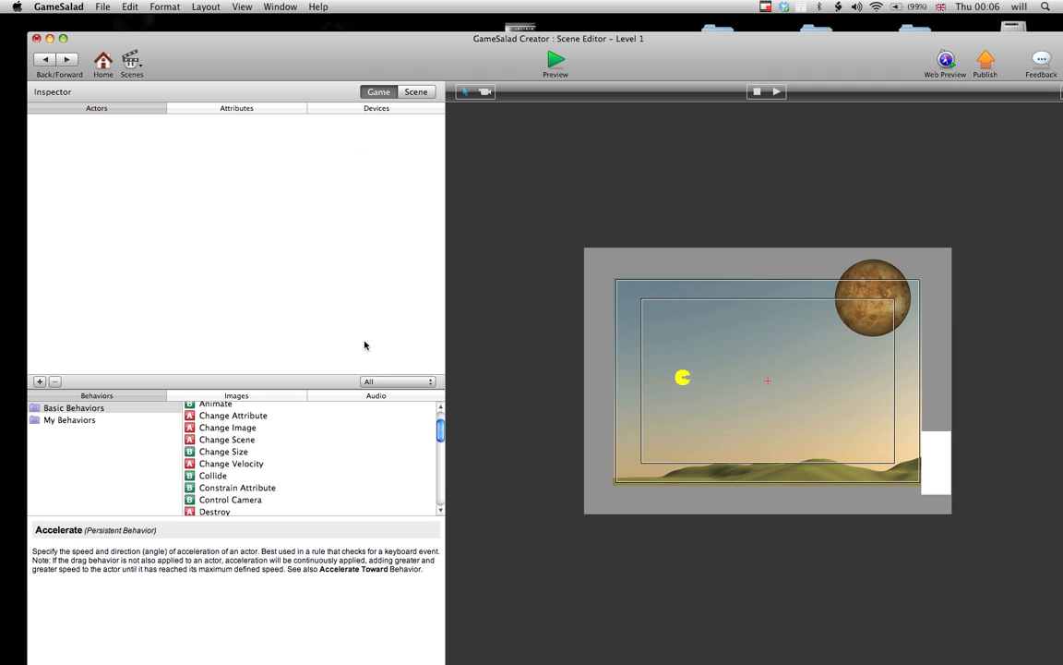
# Step: Open the enemy actor for editing and set its size to 50 wide by 50 high
pyautogui.doubleClick(150, 197)
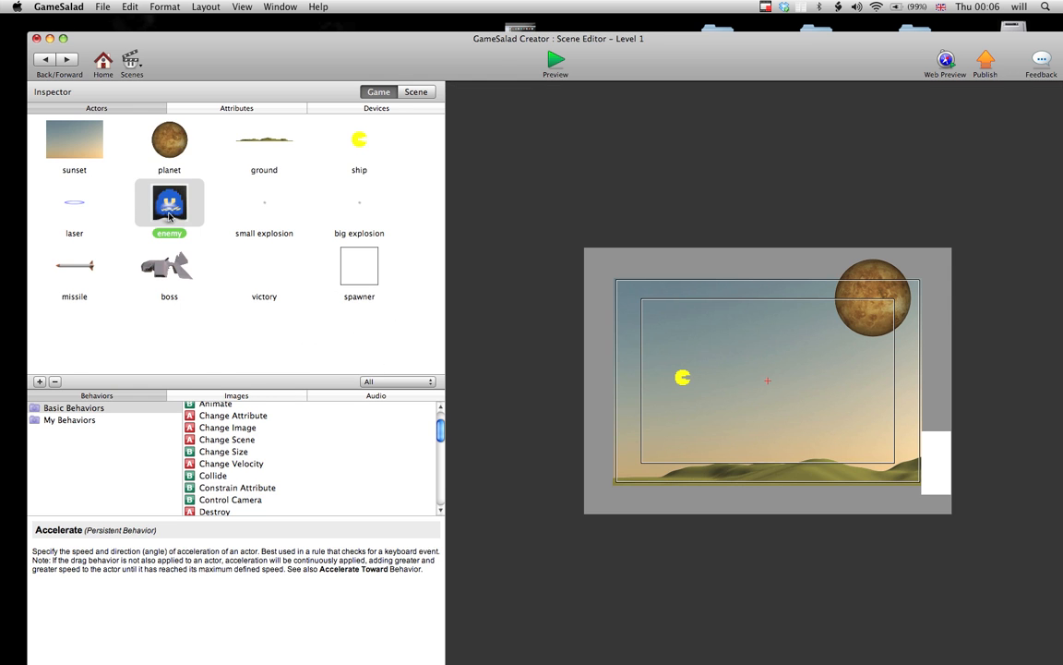
pyautogui.moveTo(86, 43); pyautogui.dragTo(56, 28)
pyautogui.click(8, 292)
pyautogui.doubleClick(121, 304)
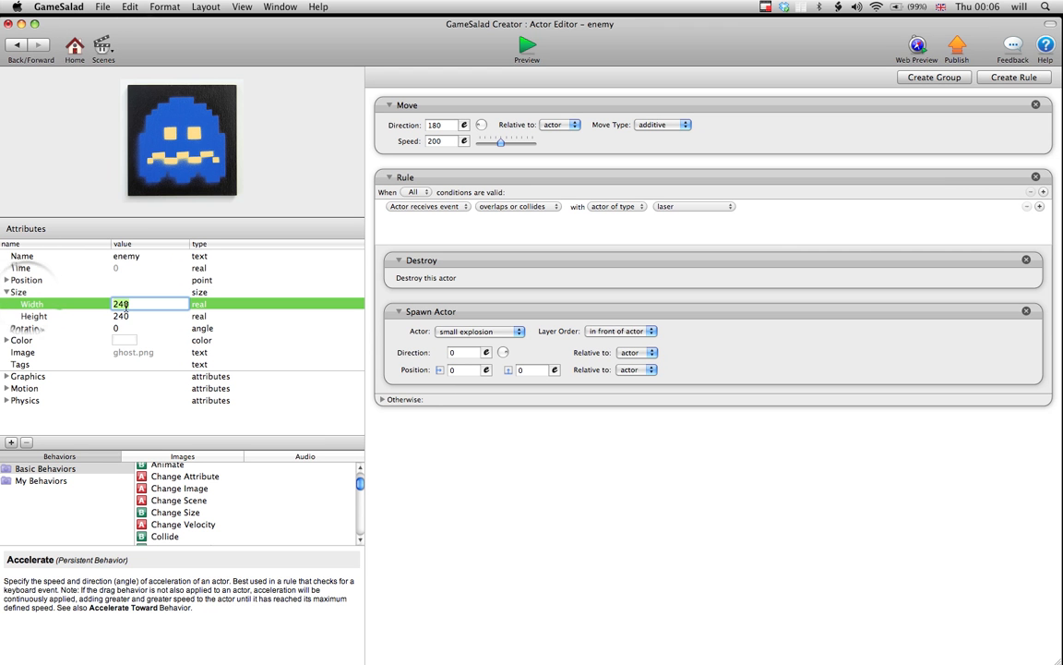
pyautogui.write('50')
pyautogui.press('Tab')
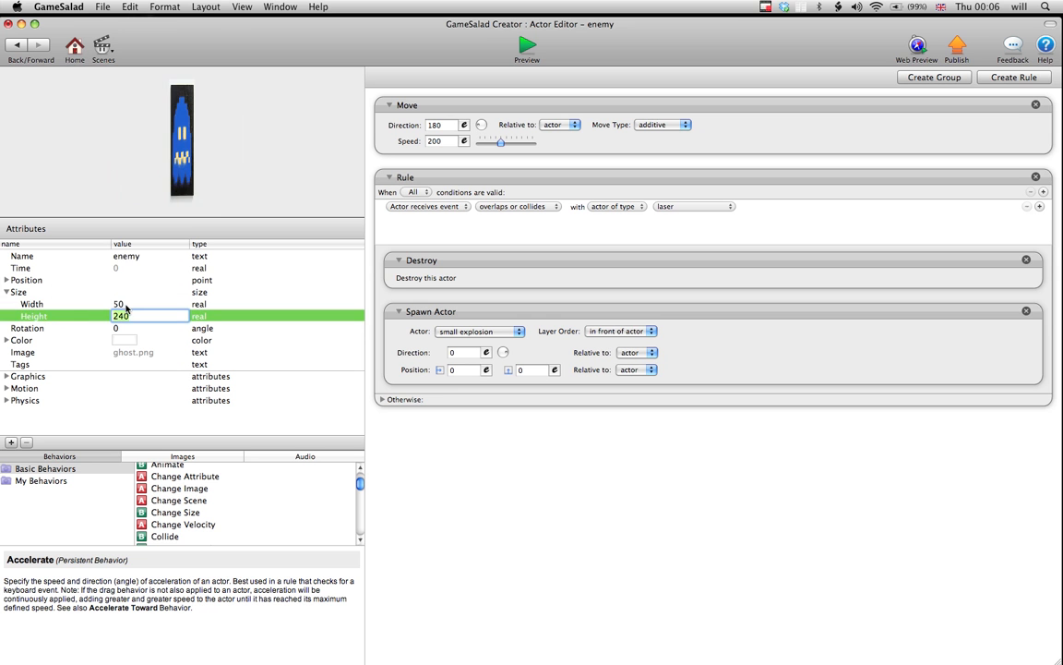
pyautogui.write('50')
pyautogui.press('Return')
pyautogui.press('Tab')
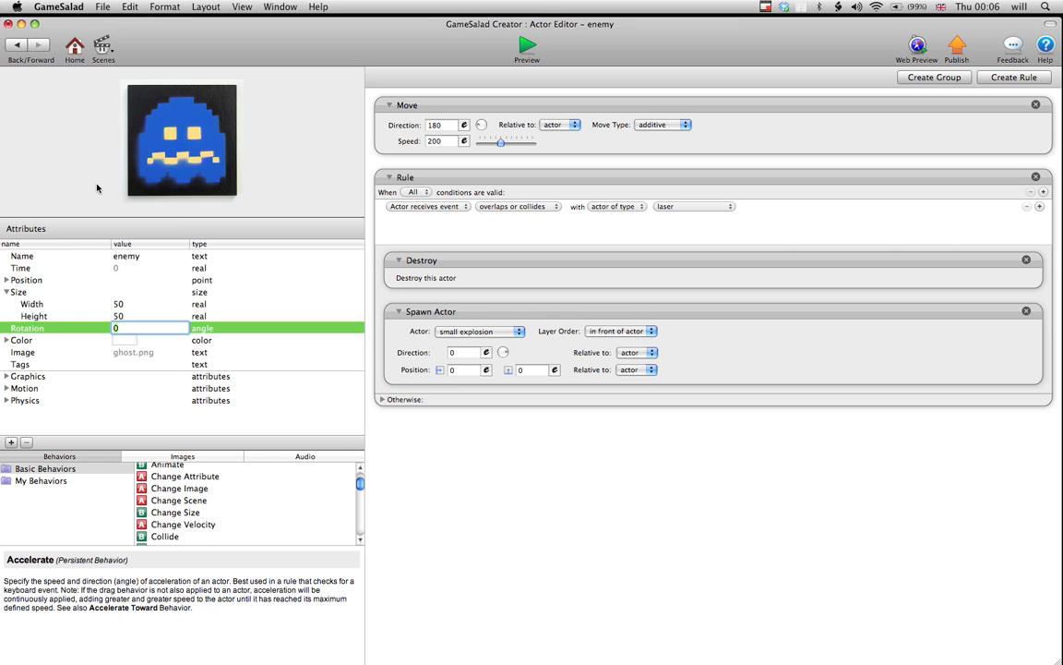
# Step: Preview Level 1 again and play with movement and laser fire to check the resized ghost enemies
pyautogui.click(527, 46)
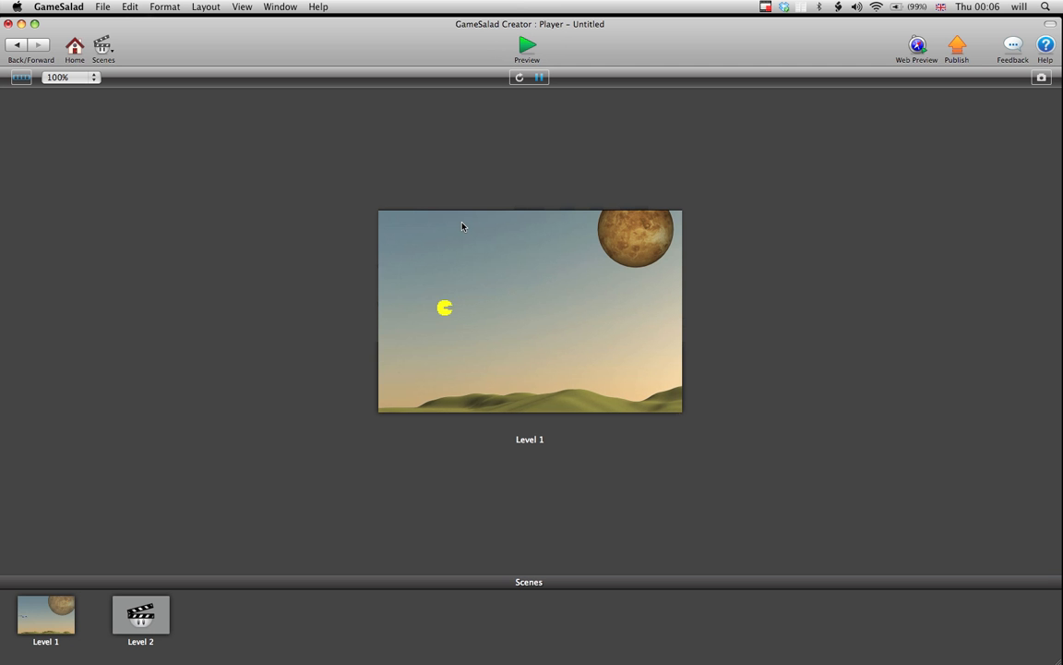
pyautogui.press('Down')
pyautogui.press('space')
pyautogui.press('Up')
pyautogui.press('space')
pyautogui.press('space')
pyautogui.press('space')
pyautogui.press('space')
pyautogui.press('space')
pyautogui.press('space')
pyautogui.press('space')
pyautogui.press('Down')
pyautogui.press('space')
pyautogui.press('Up')
pyautogui.press('Down')
pyautogui.press('Up')
pyautogui.press('Down')
pyautogui.press('Up')
pyautogui.press('Up')
pyautogui.press('Down')
pyautogui.click(462, 224)
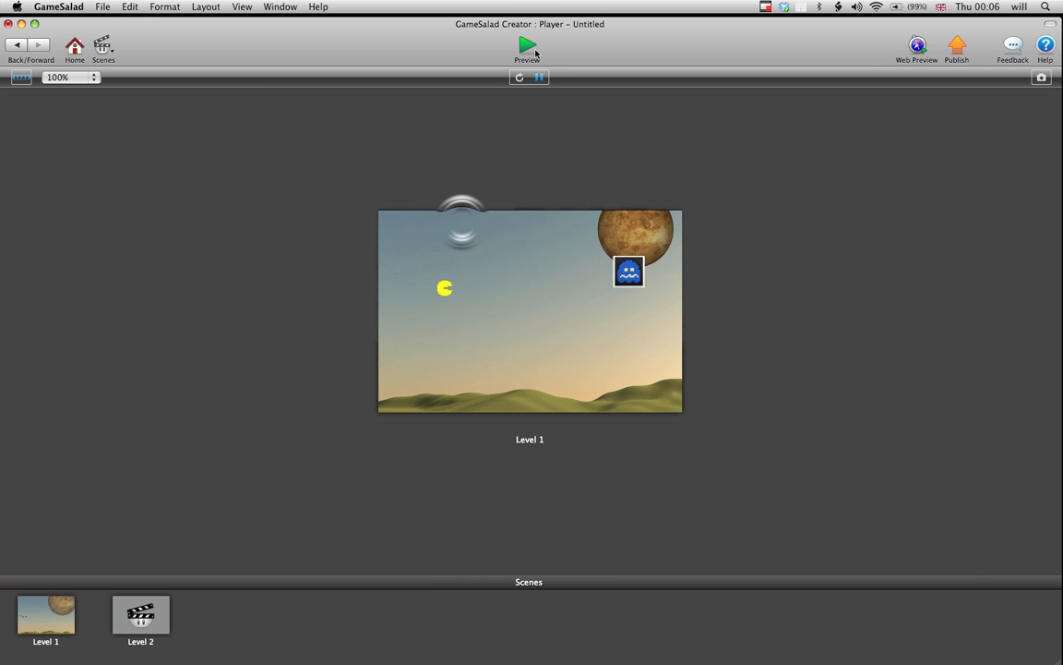